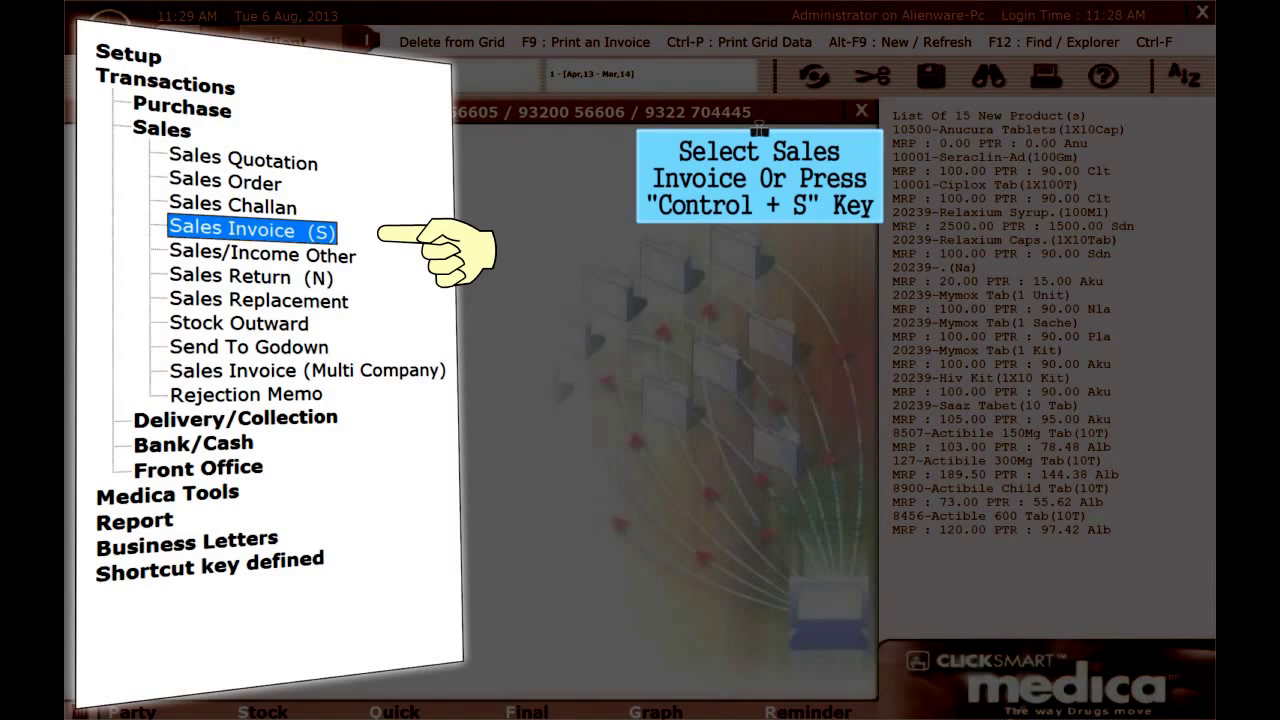
Start a new sales invoice for customer TORERO SOFTWARES LIMITED and dismiss its outstanding invoice details.
key(ctrl+s)
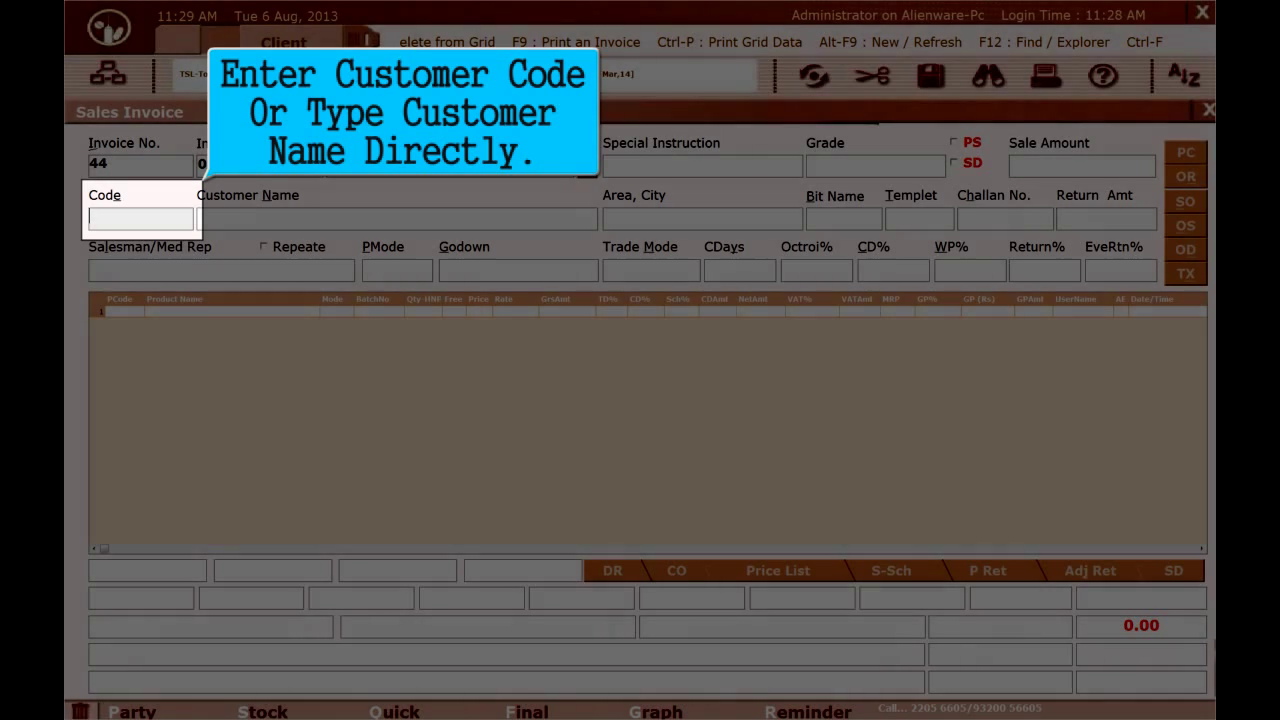
key(Return)
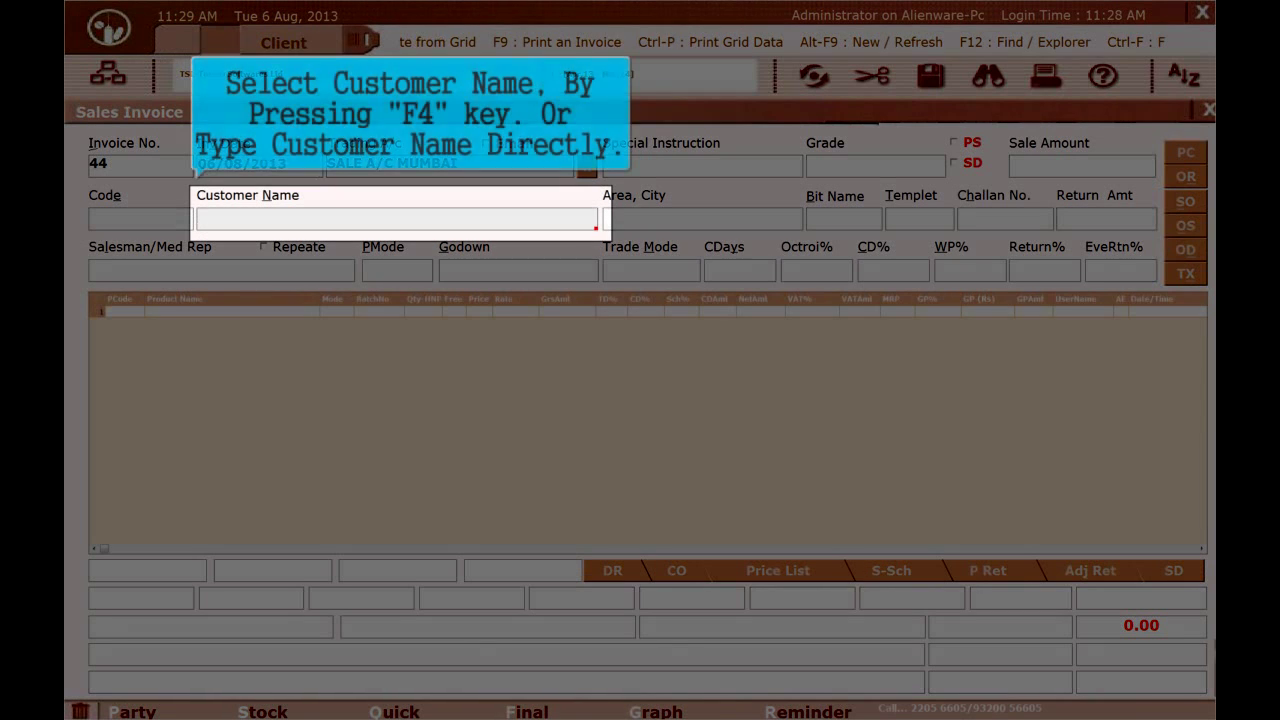
text(TOR)
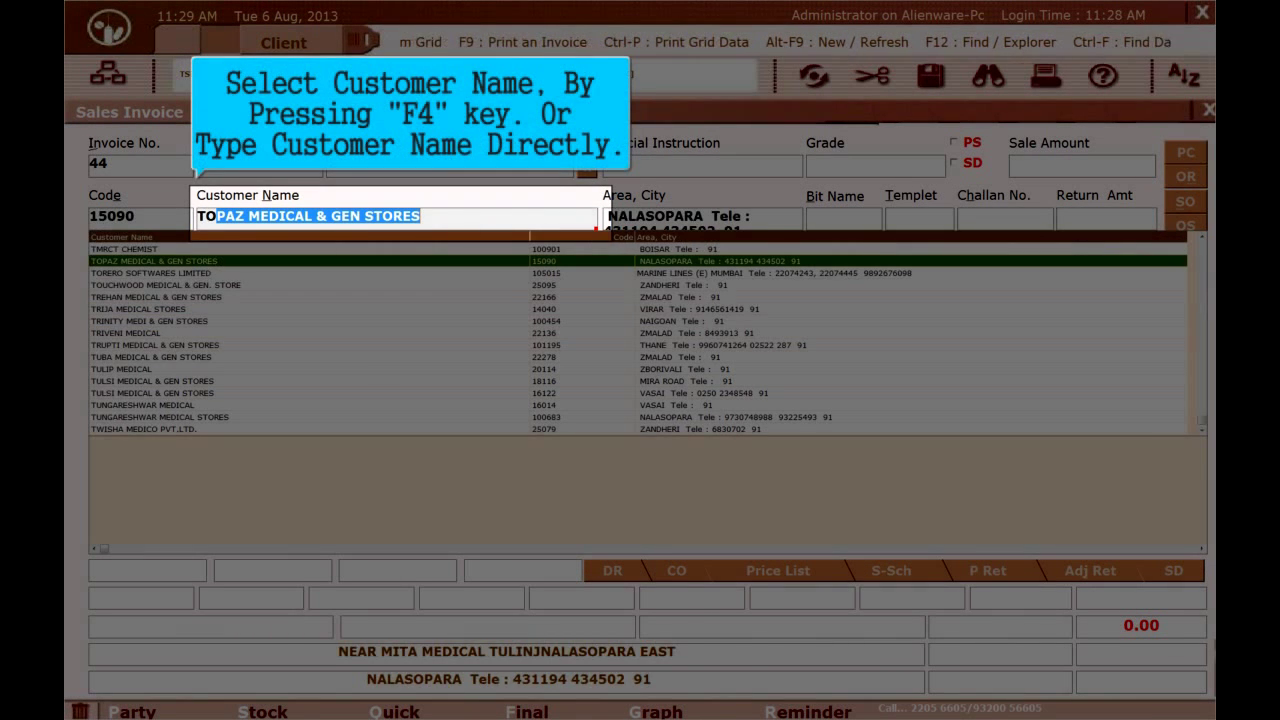
text(ERO SOFTWARES LIMITED)
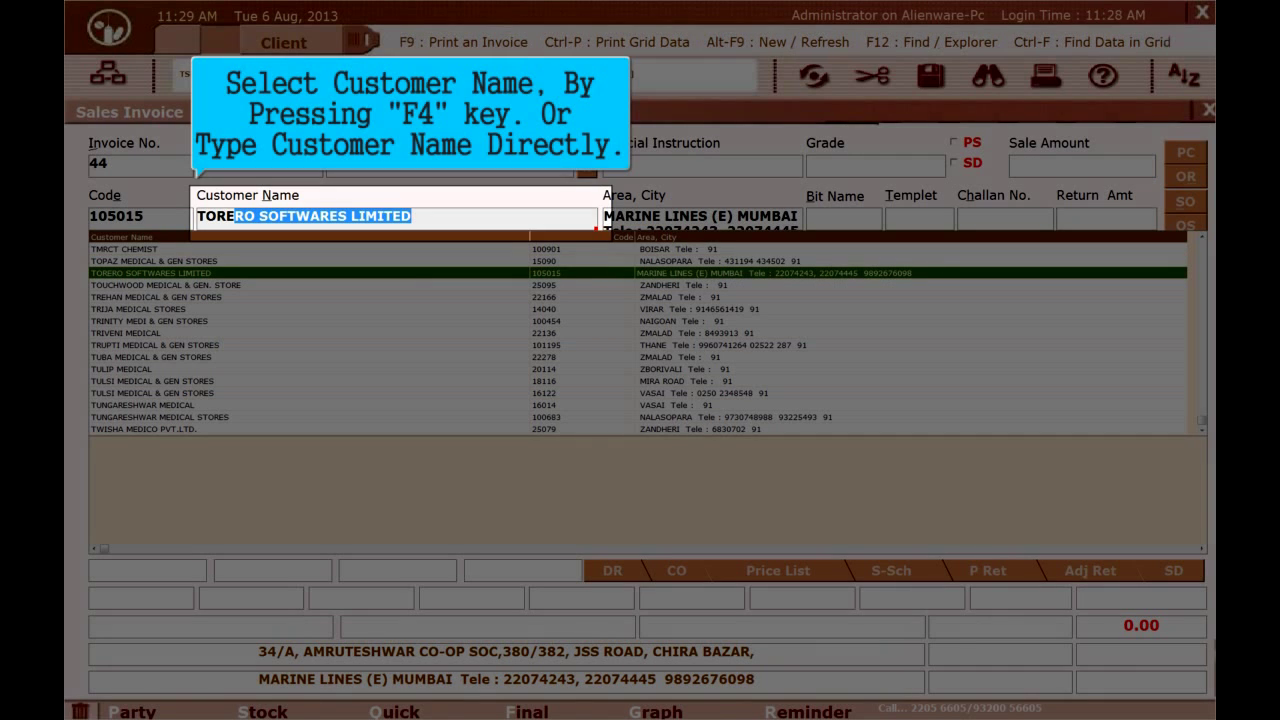
key(Return)
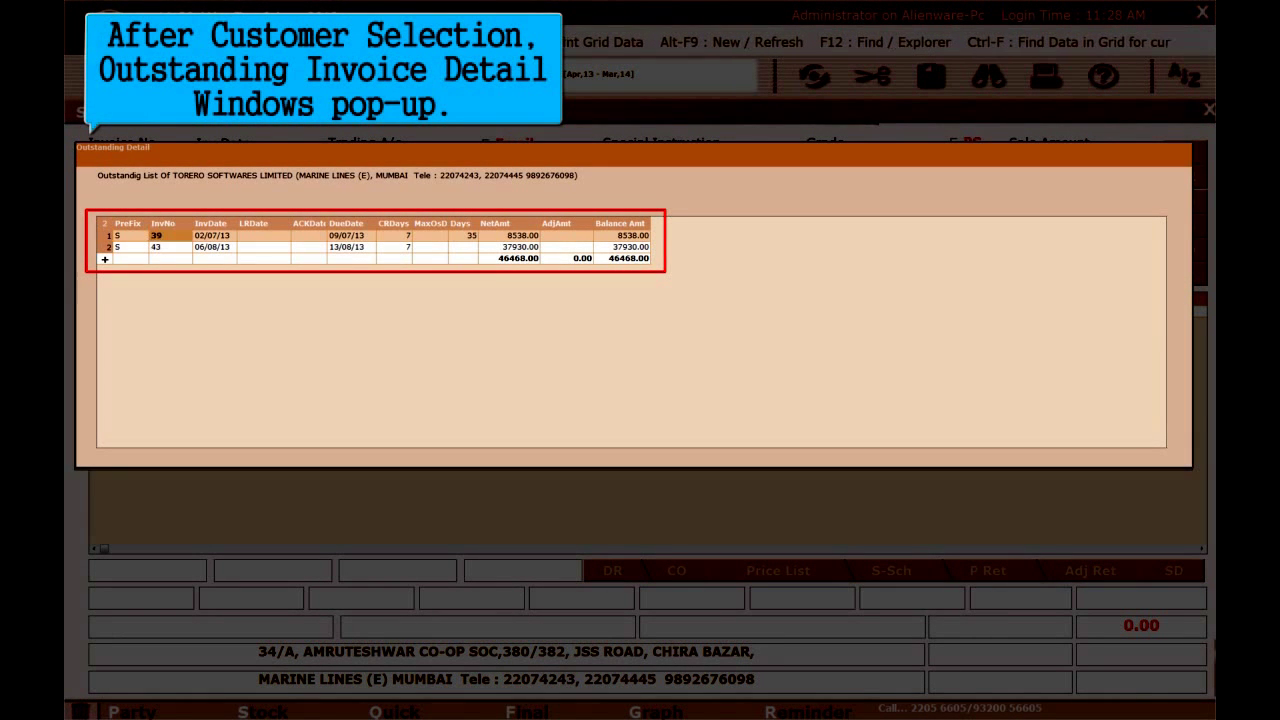
key(Escape)
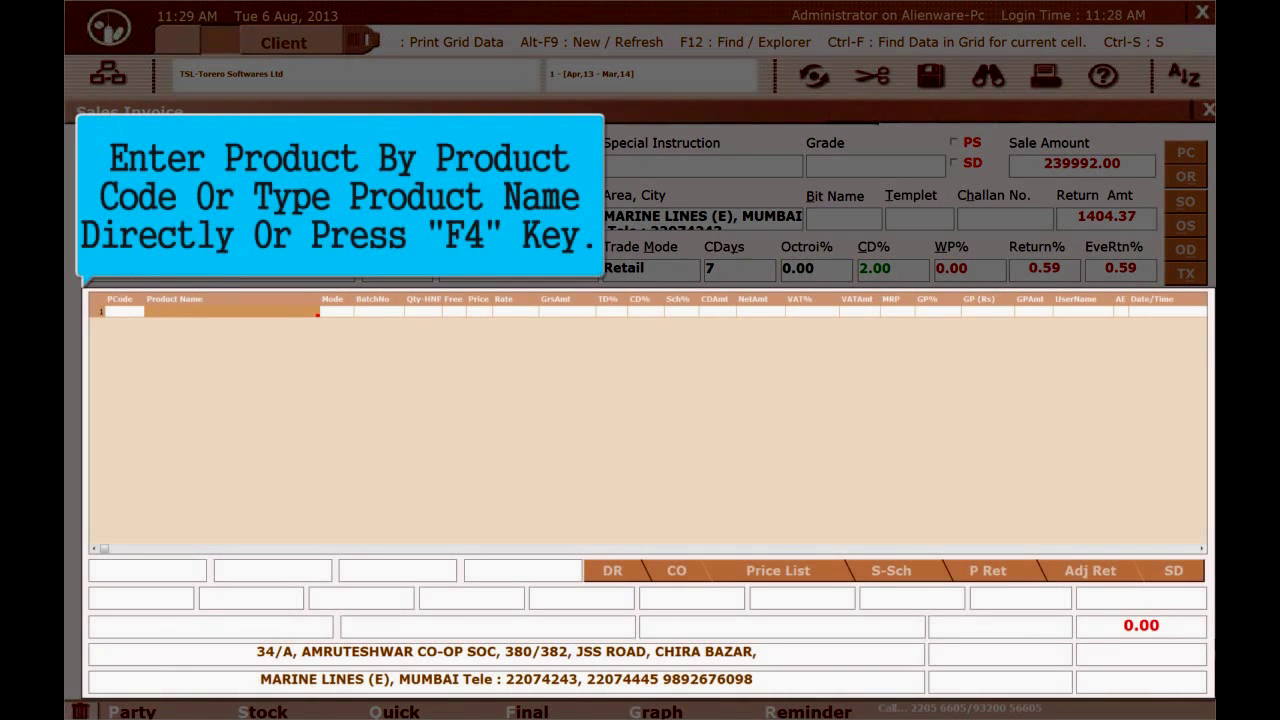
Add GABANTIN 300 CAP (10C) as the first invoice product with a quantity of 10.
text(GABANTIN 100 CAP (10C)
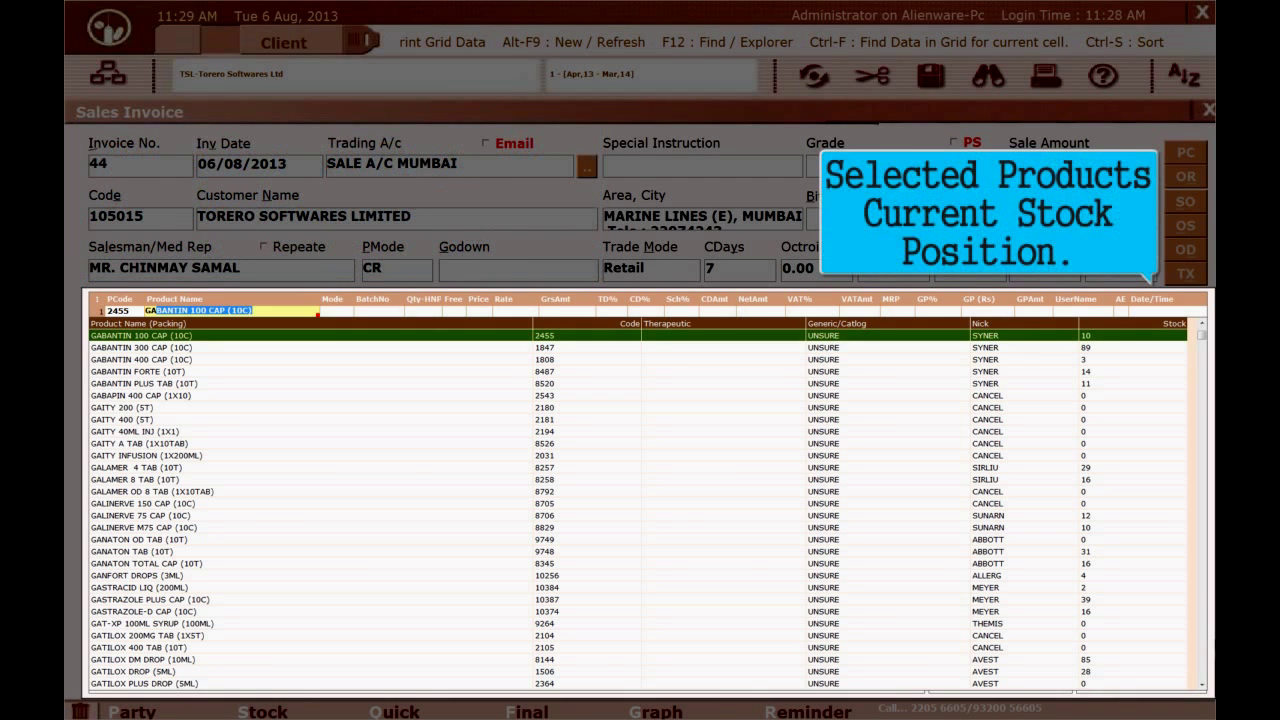
click(300, 347)
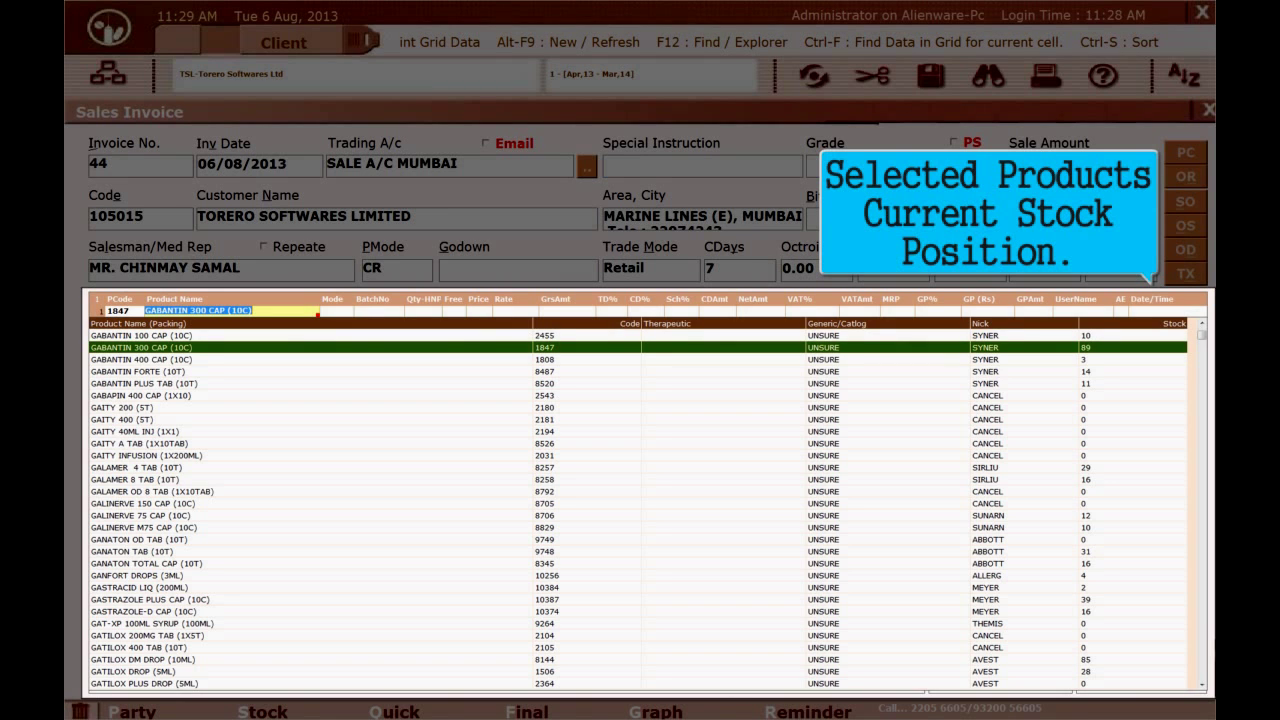
key(Return)
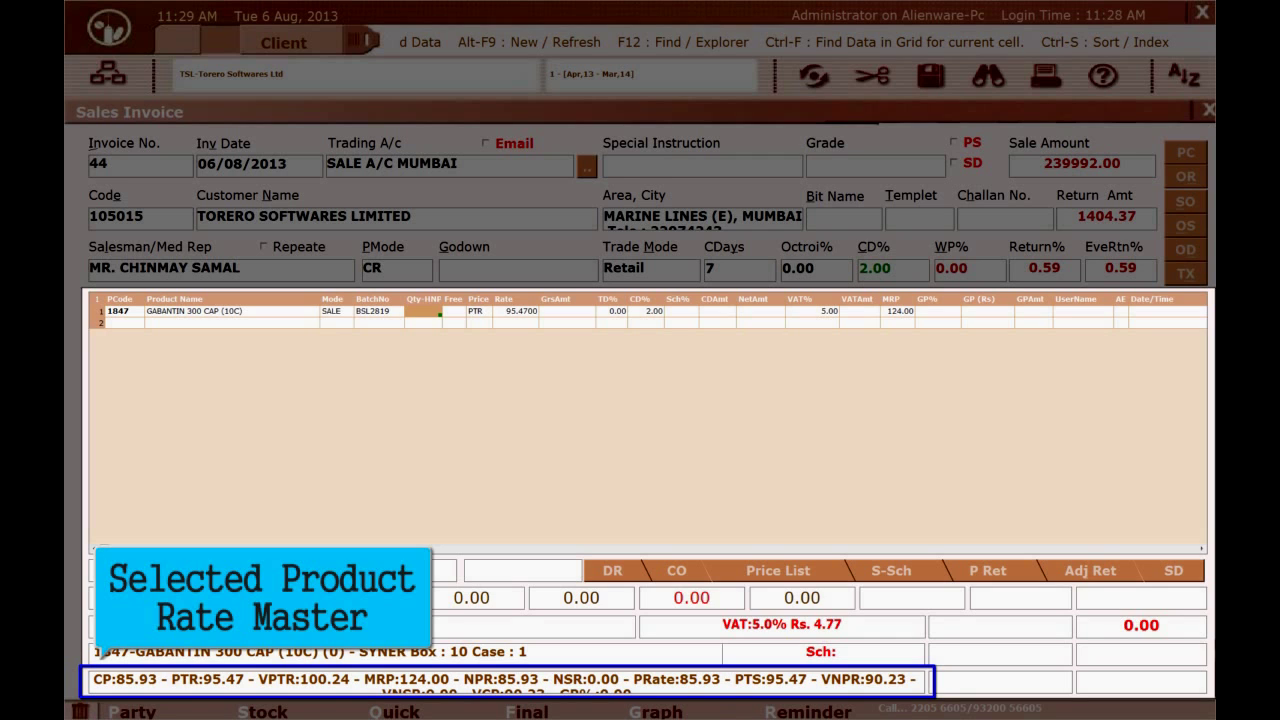
text(10)
key(Return)
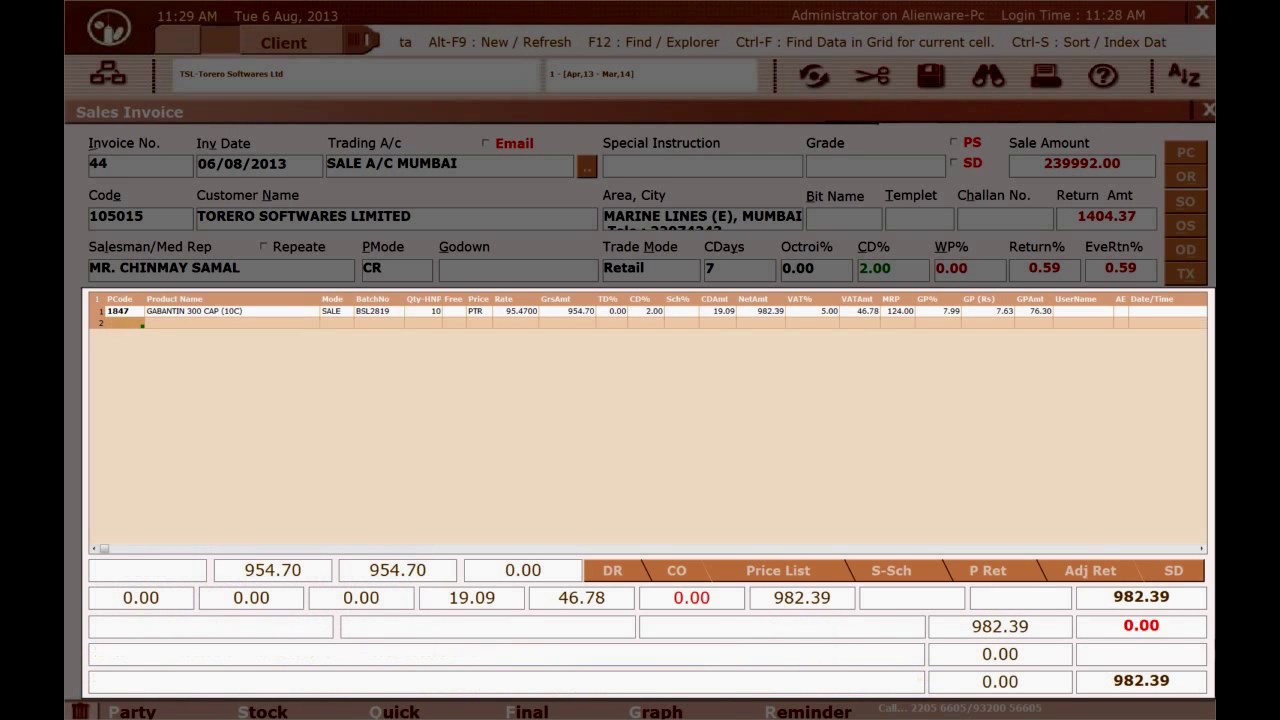
Add NAFTOMAX 50 TAB (10T) as the second invoice product with a quantity of 1.
text(N-MET G1TAB (15T)
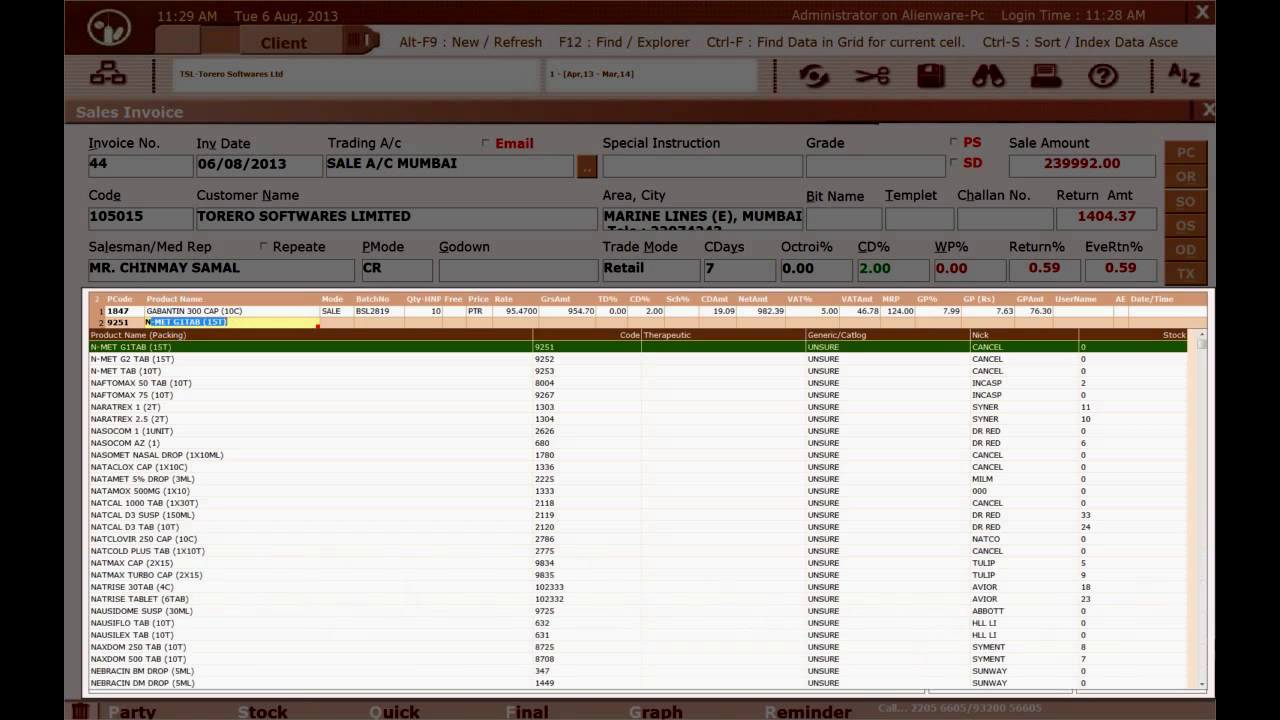
key(Down)
key(Down)
key(Down)
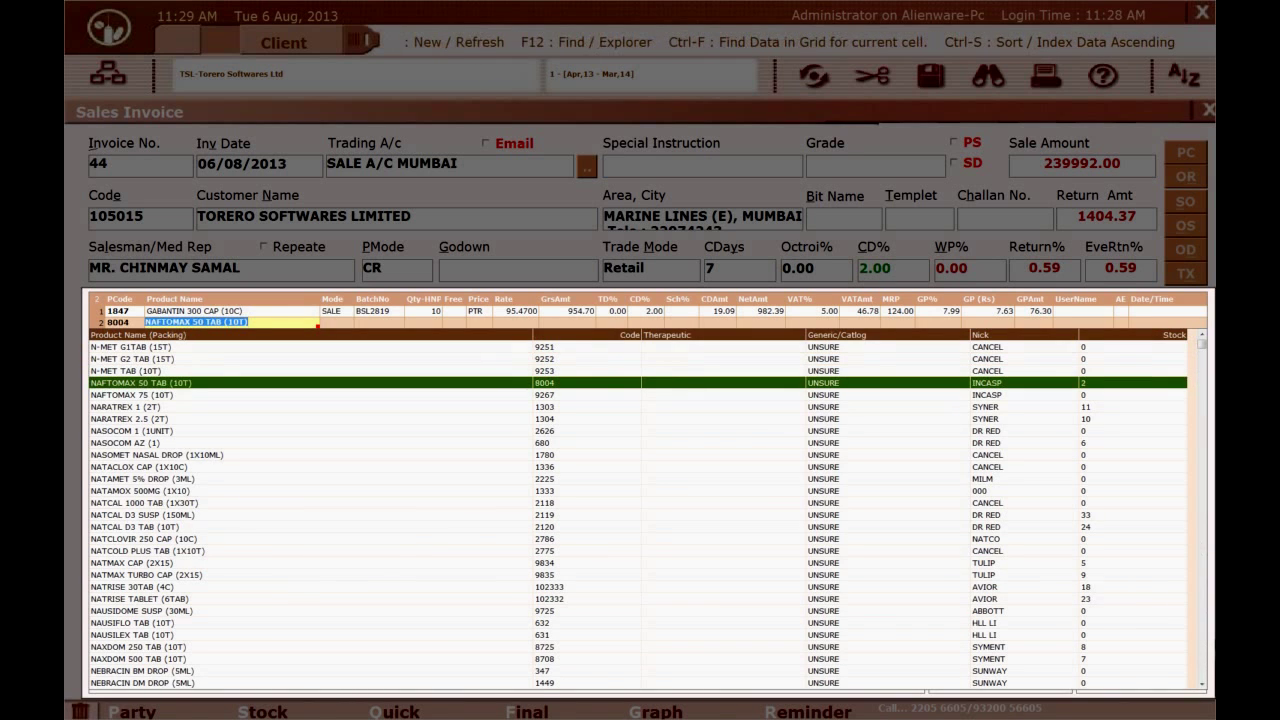
key(Return)
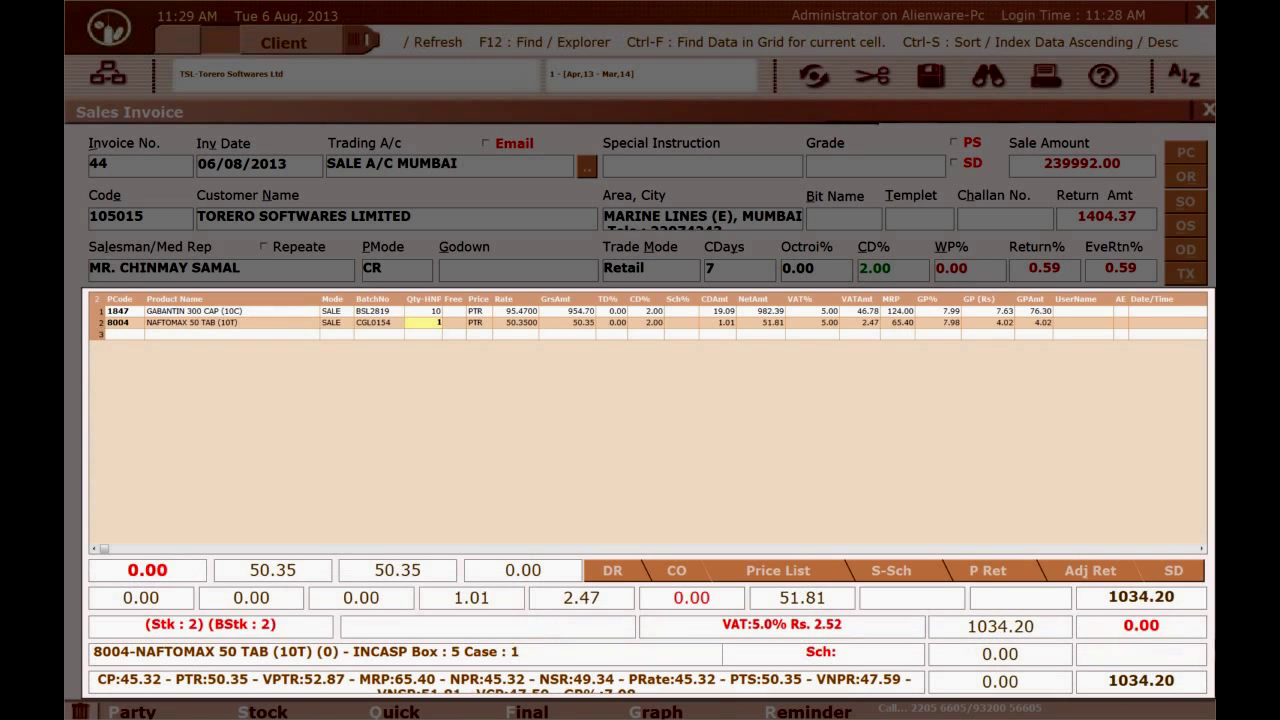
key(Return)
Add HARDBONN CAPSULE (20C) as the third invoice product with a quantity of 15.
text(H.P.C. DEPOT 250MG INJ (1BOX)
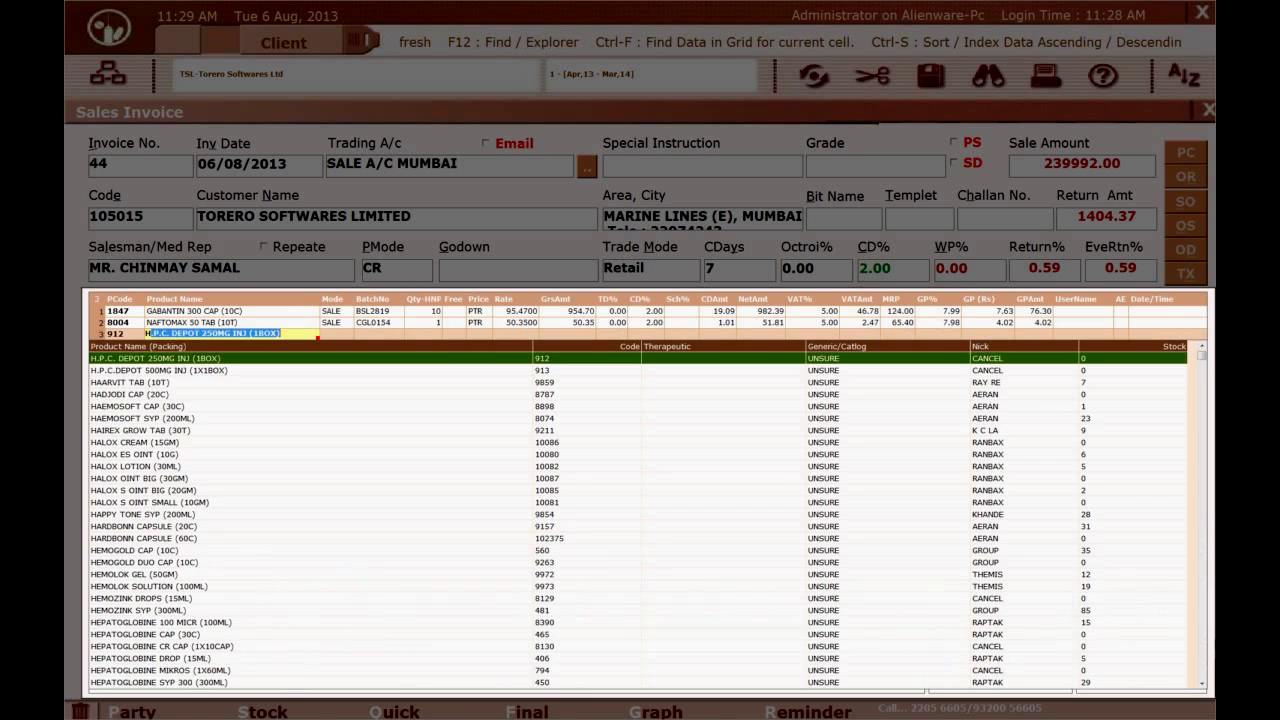
key(Down)
key(Down)
key(Down)
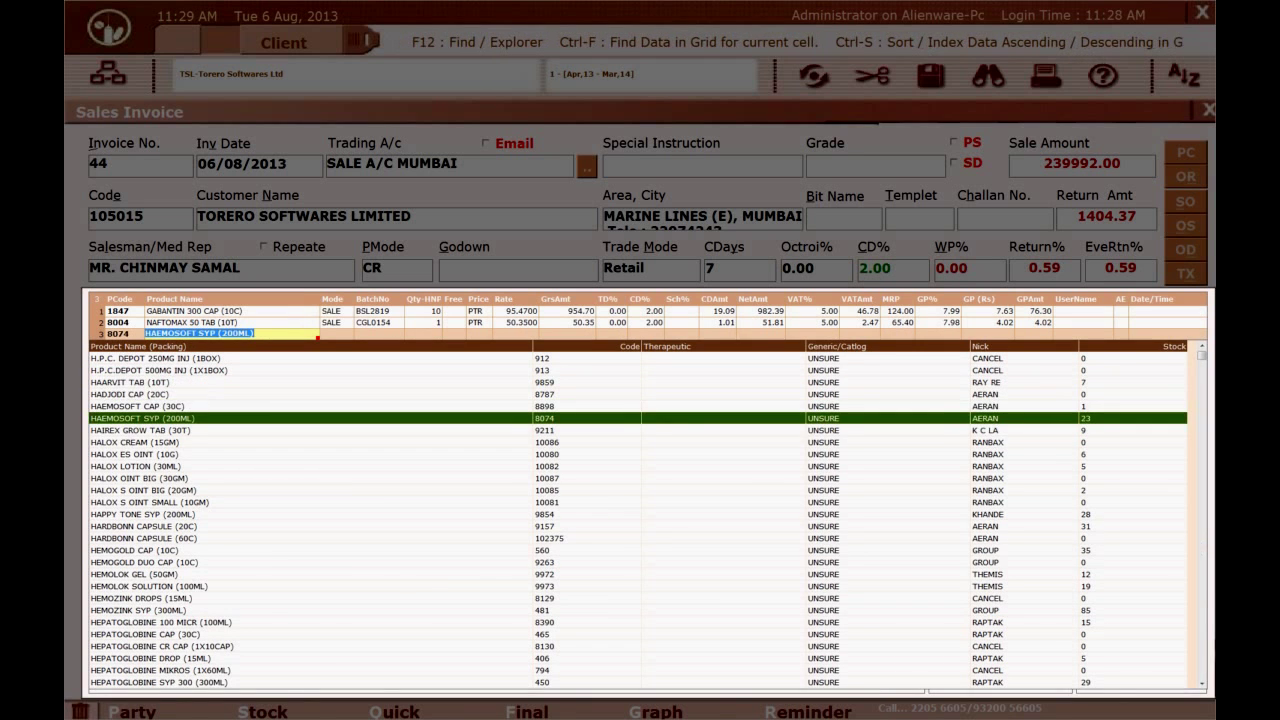
key(Down)
key(Down)
key(Down)
key(Down)
key(Down)
key(Down)
key(Down)
key(Down)
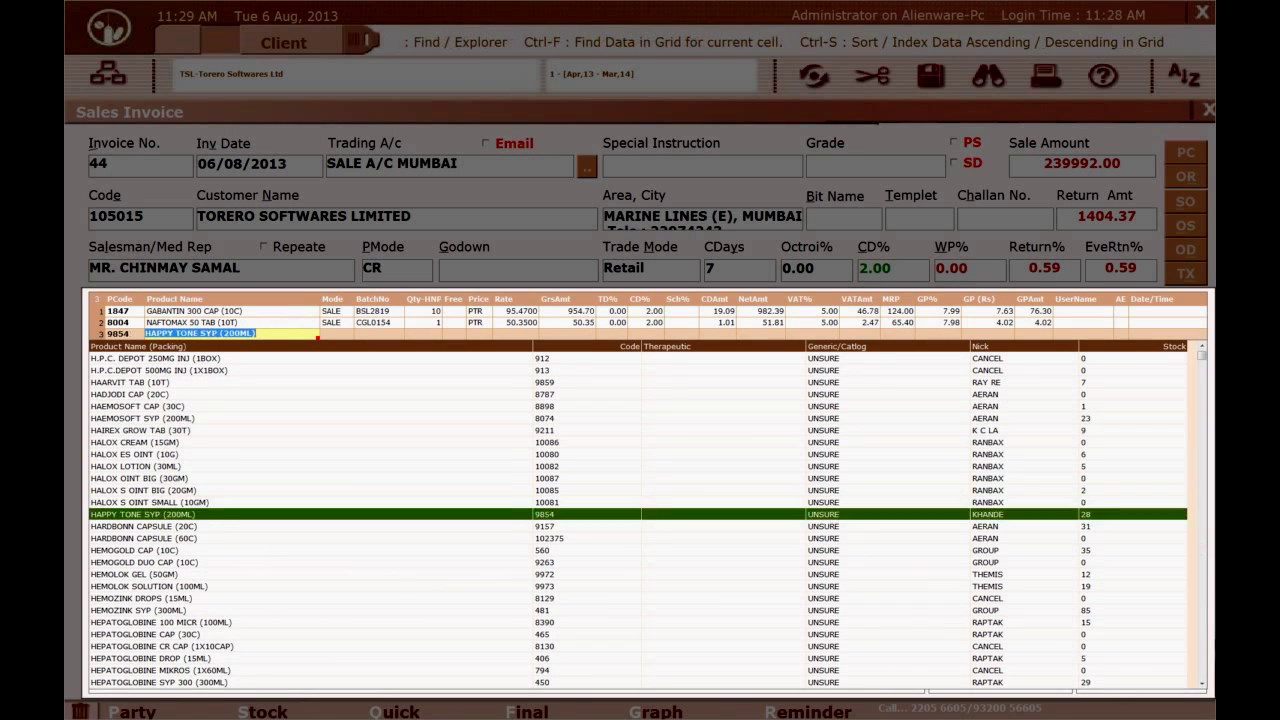
key(Down)
key(Return)
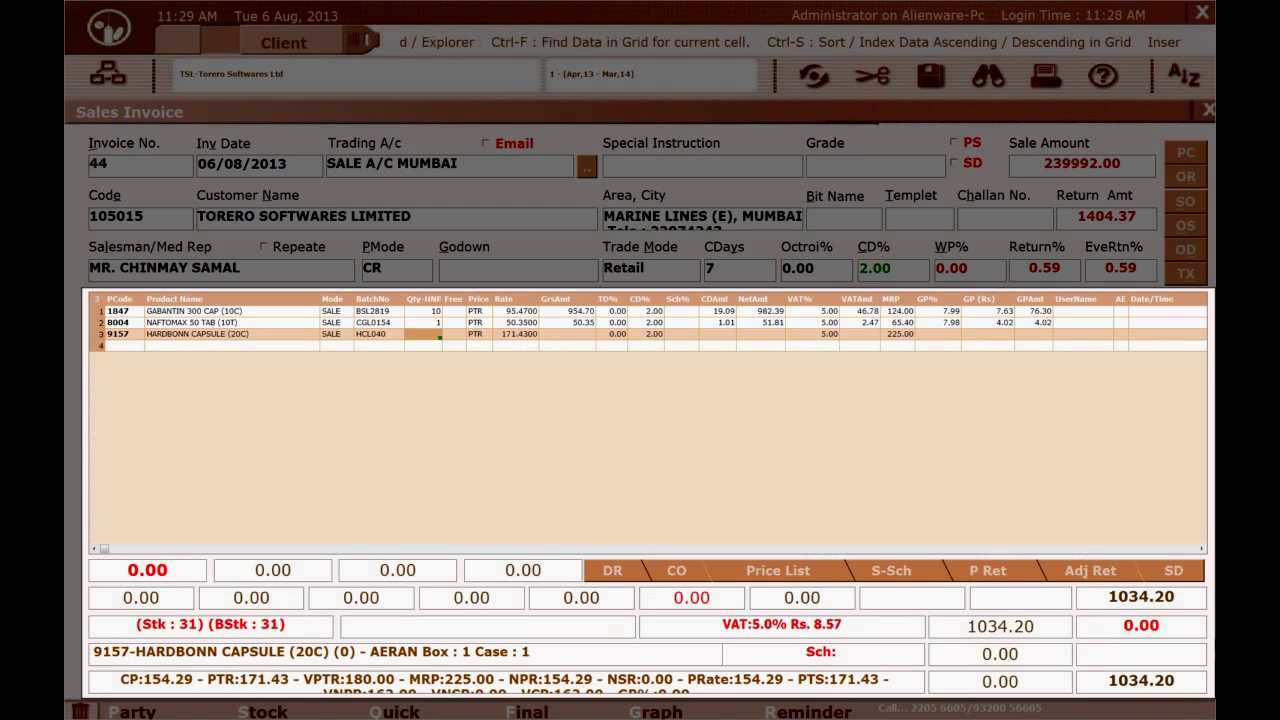
text(15)
key(Return)
key(Return)
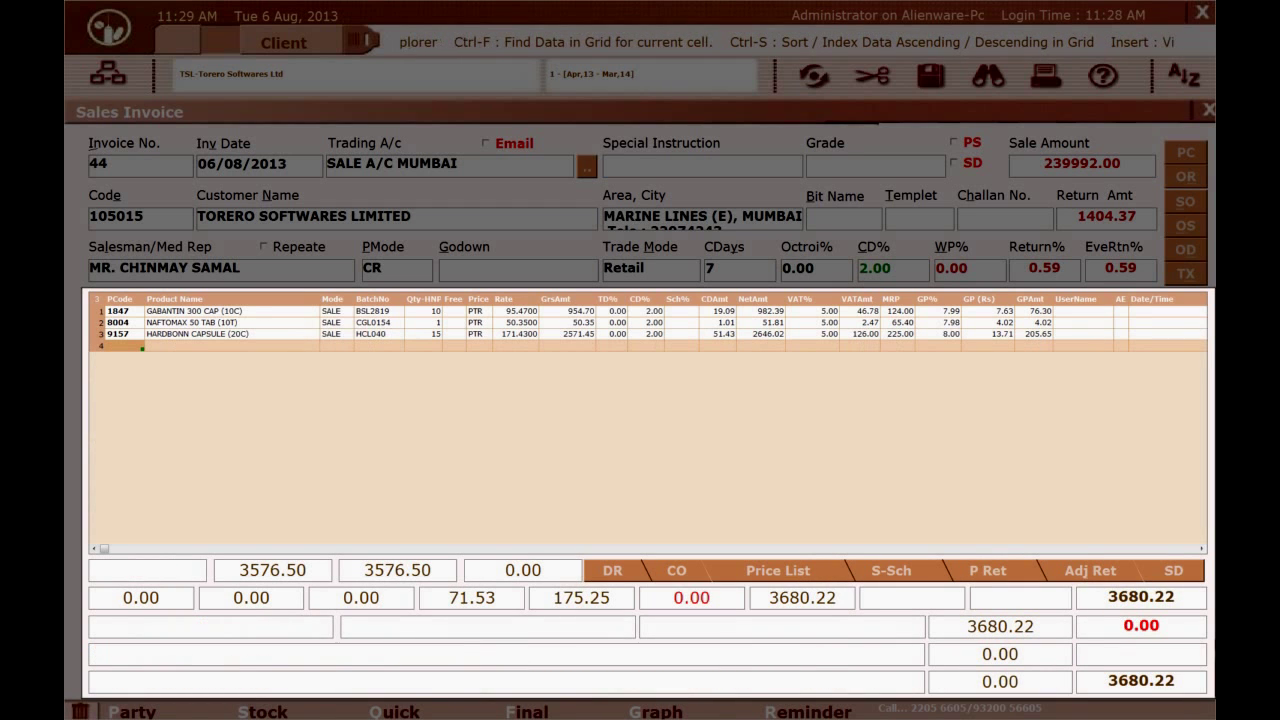
Add CIPROLET A TAB (10T) as the fourth invoice product with a quantity of 50.
text(CIPAD DROP (5ML)
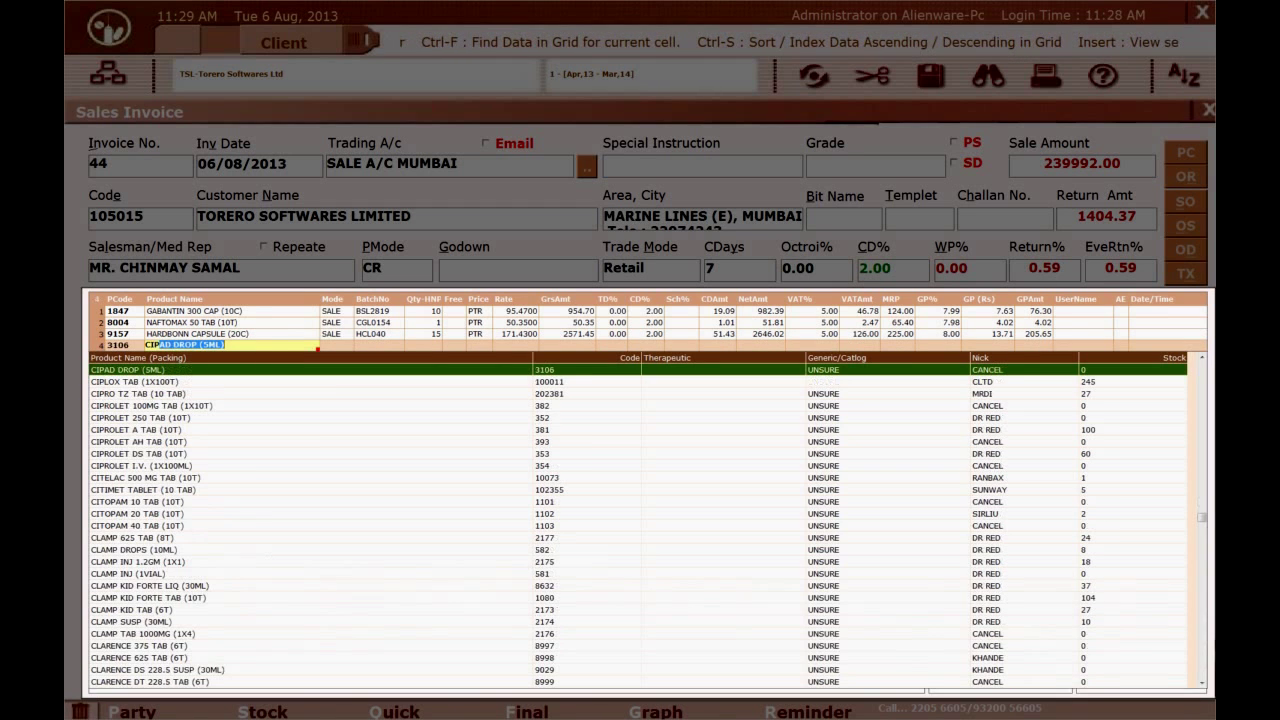
key(Down)
key(Down)
key(Down)
key(Down)
key(Down)
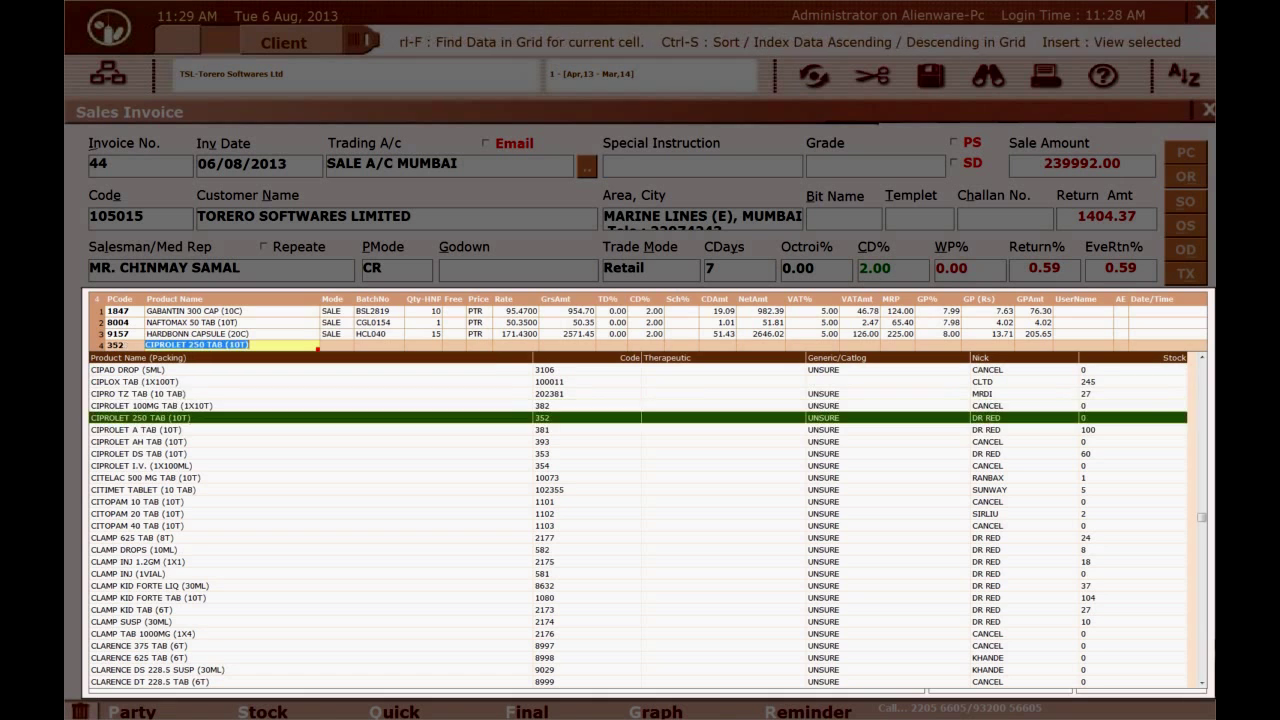
key(Return)
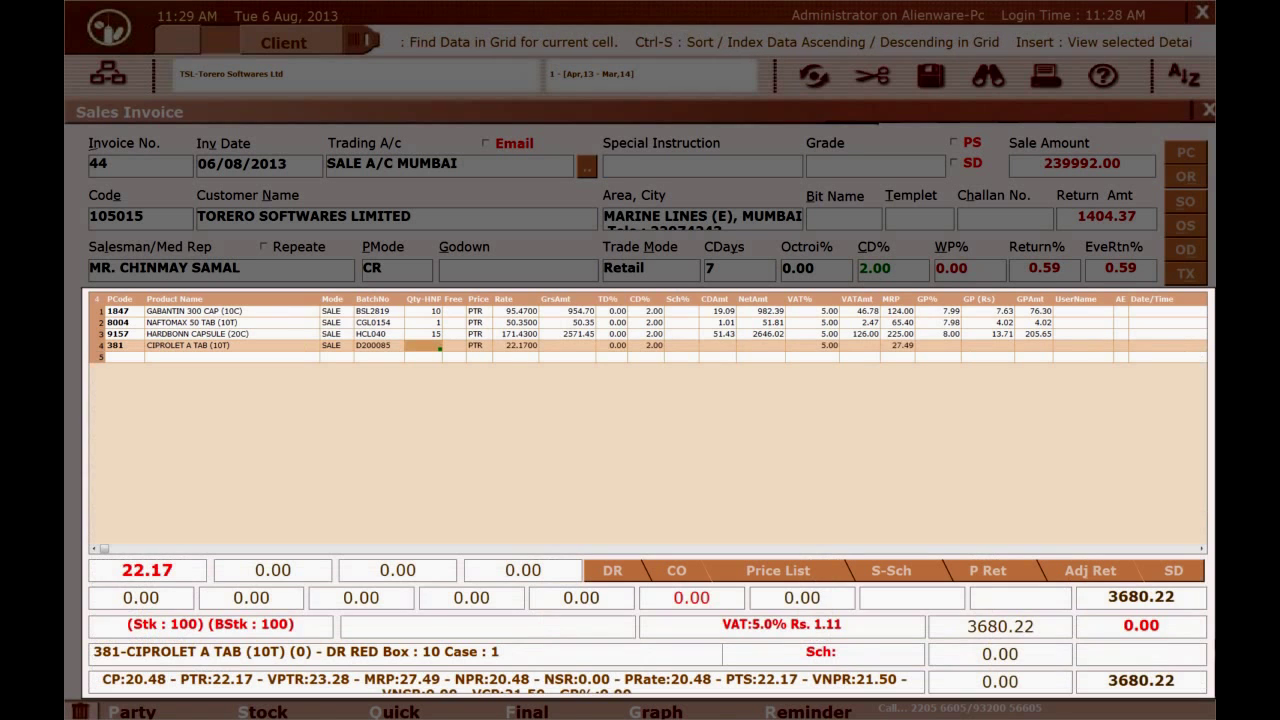
text(50)
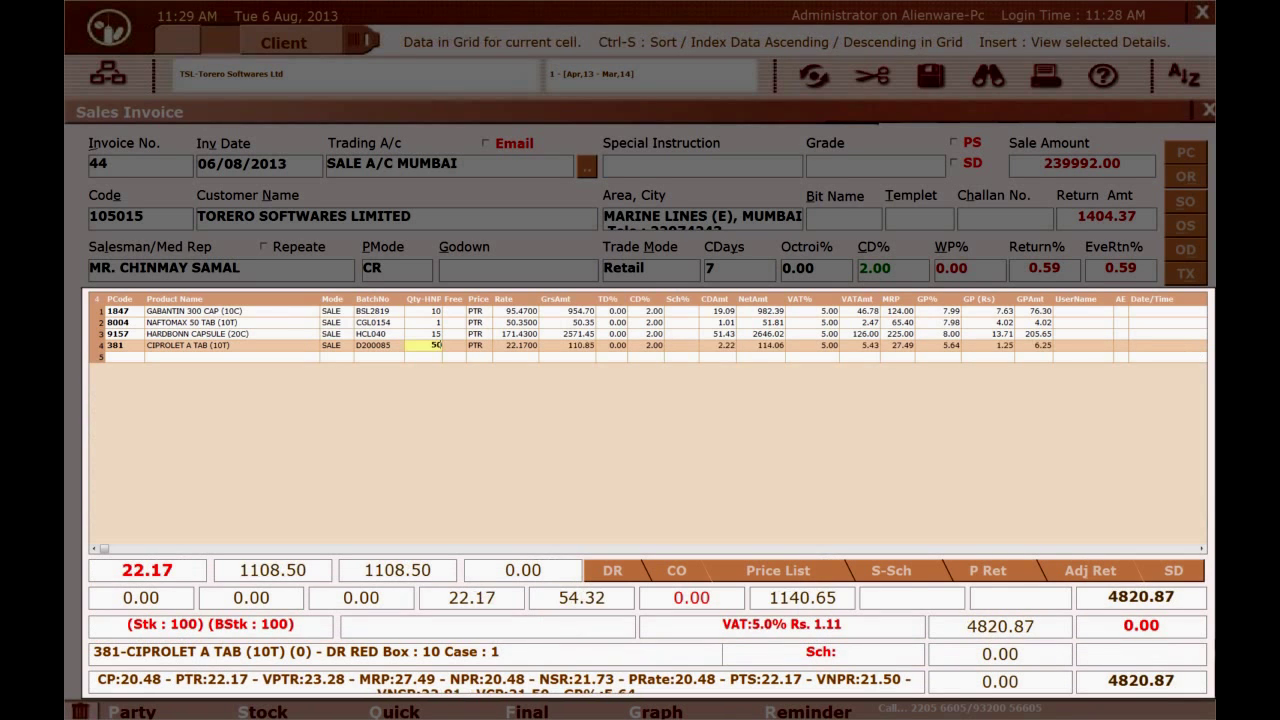
key(Return)
Add UDILIV 300 TAB (10T) as the fifth invoice product, leaving its quantity empty.
text(U)
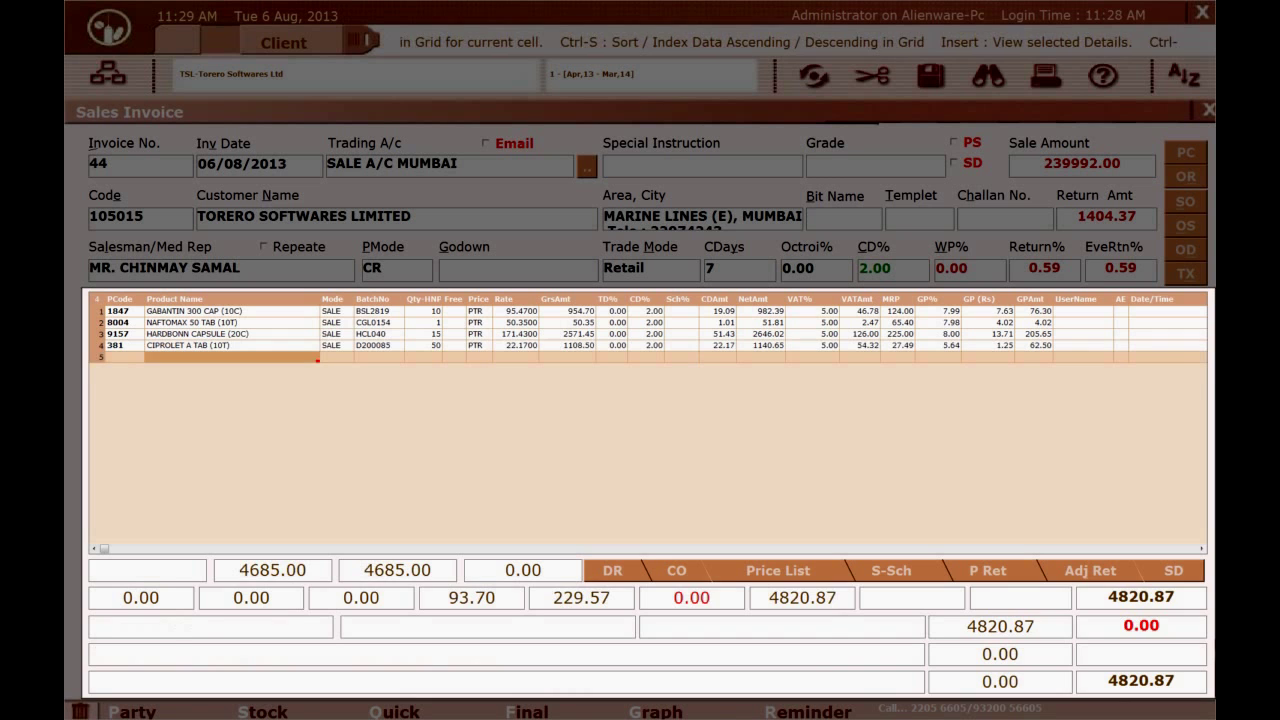
key(Down)
key(Down)
key(Down)
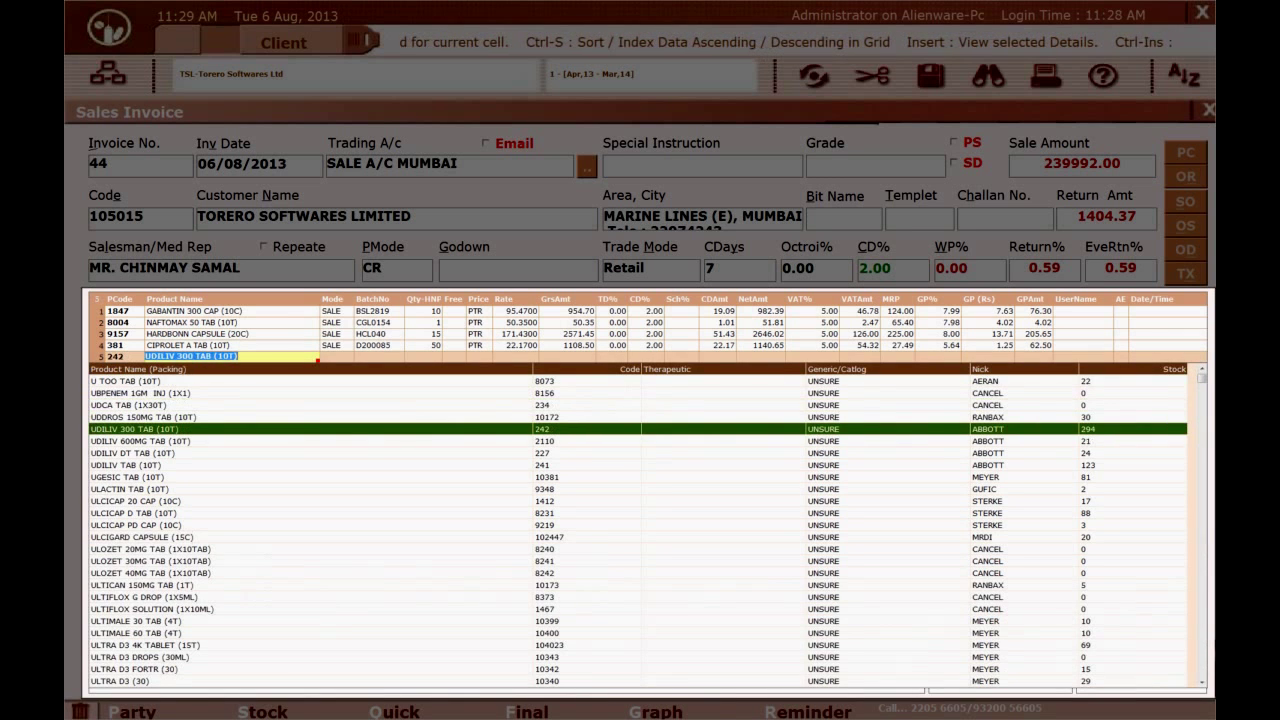
key(Return)
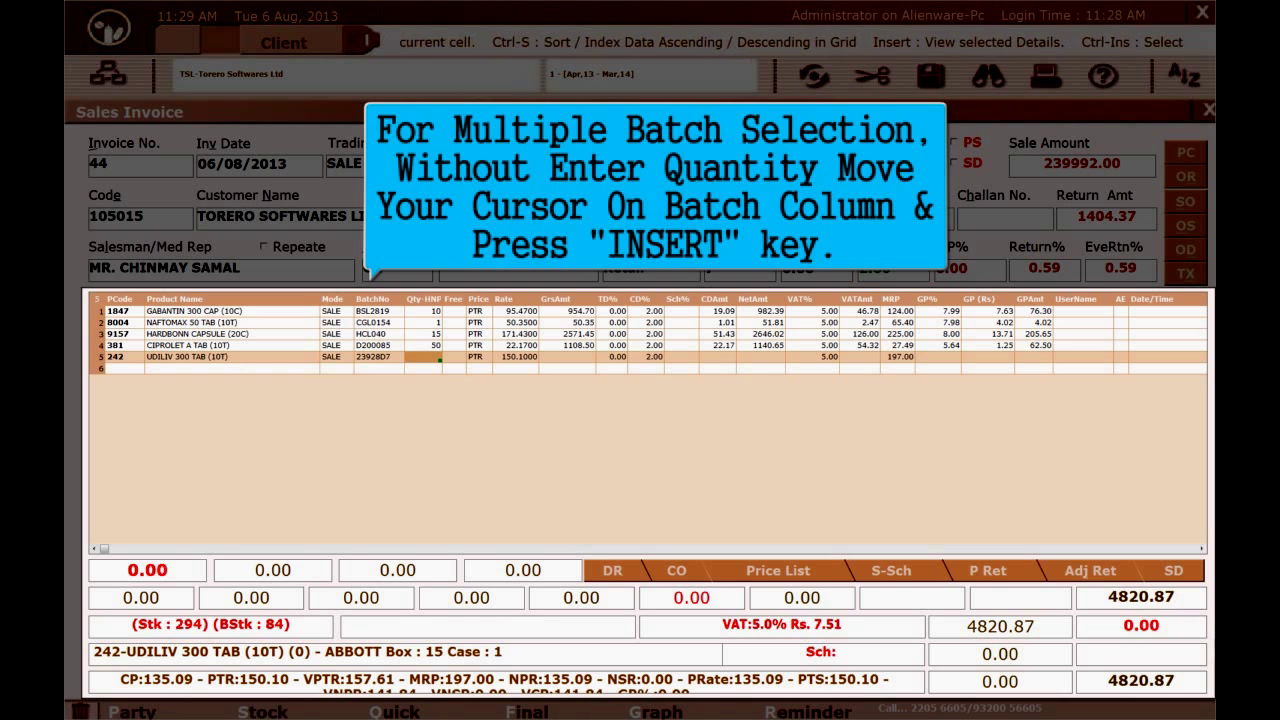
Choose batch 25923D7 from the batch-wise stock for UDILIV 300 TAB (10T) and set its quantity to 150.
click(378, 356)
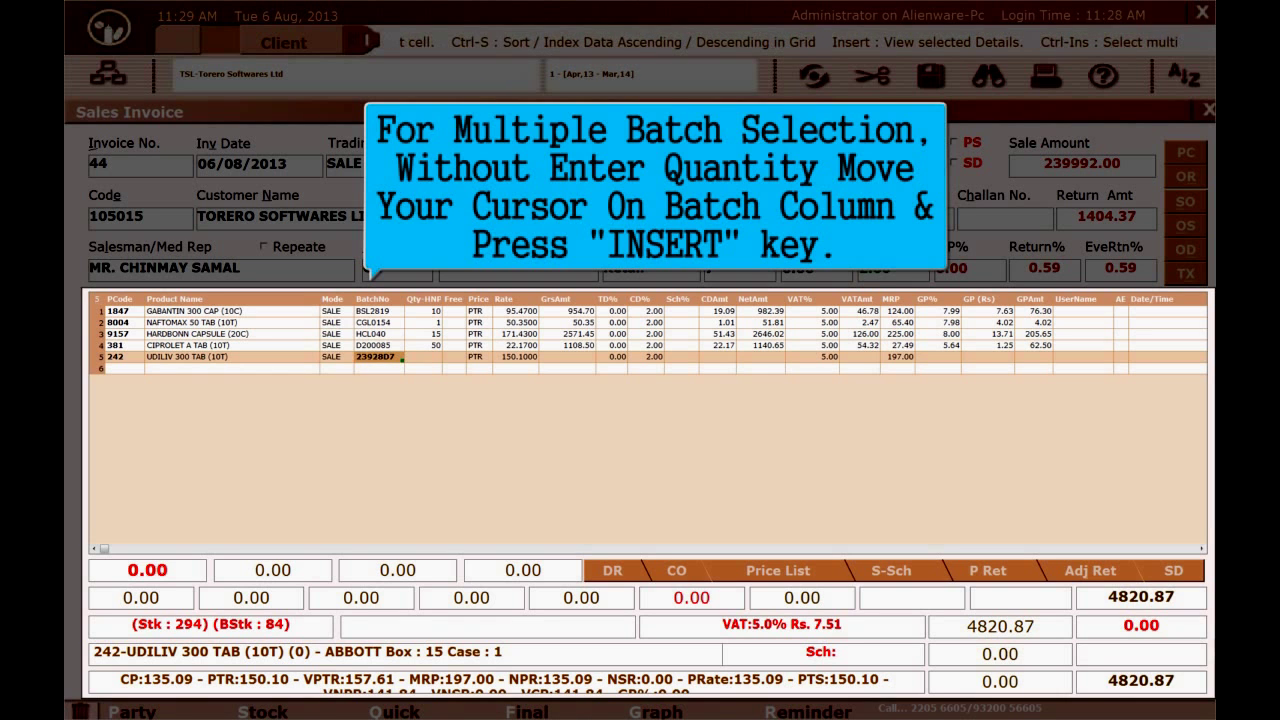
key(Insert)
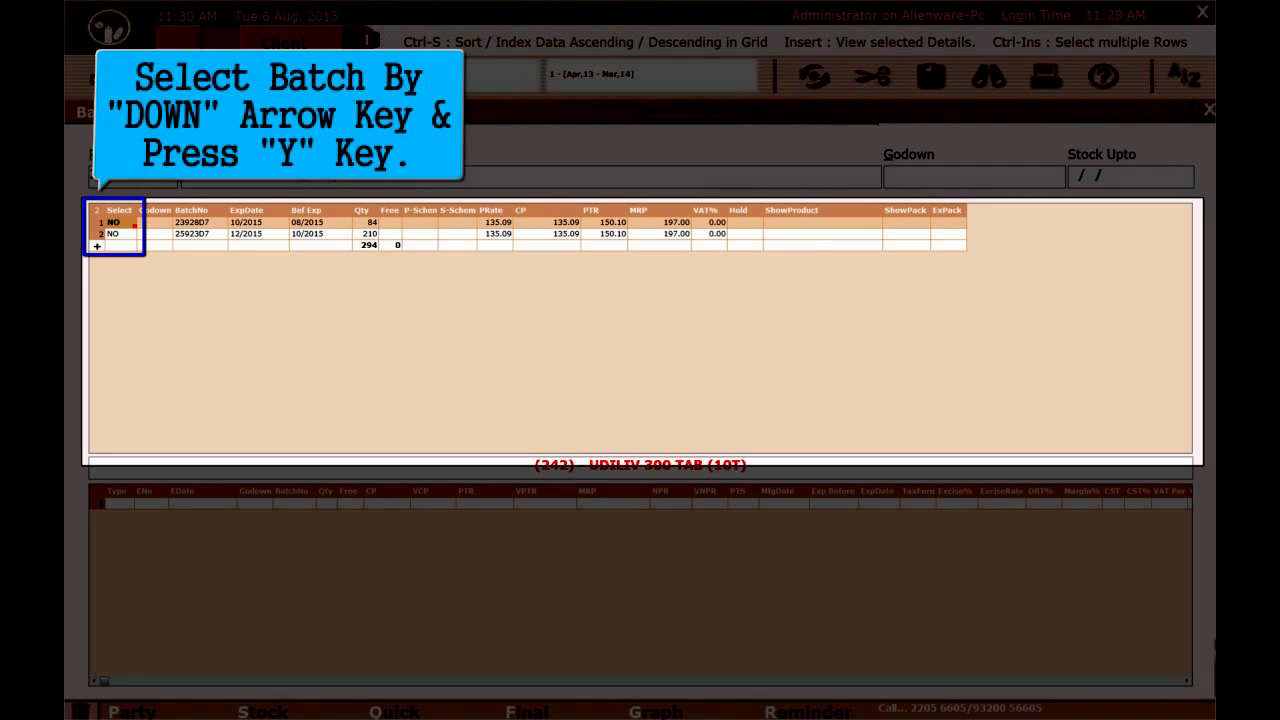
key(Down)
key(y)
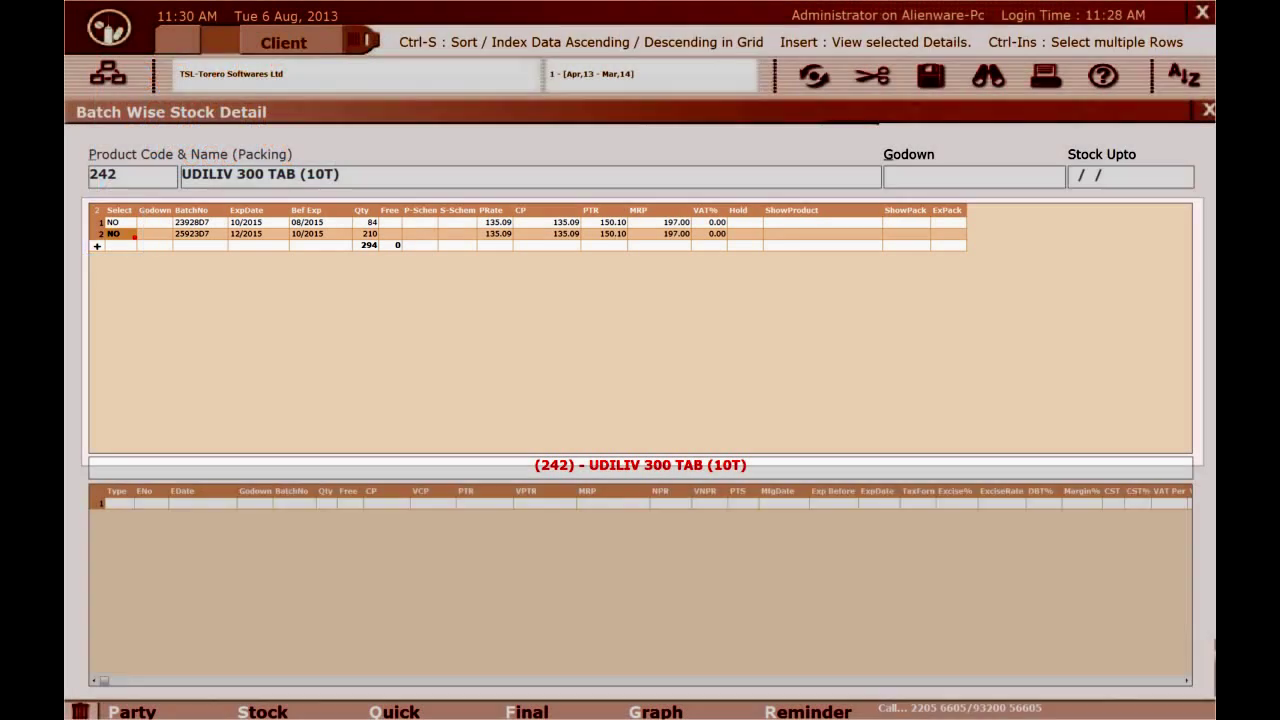
key(Return)
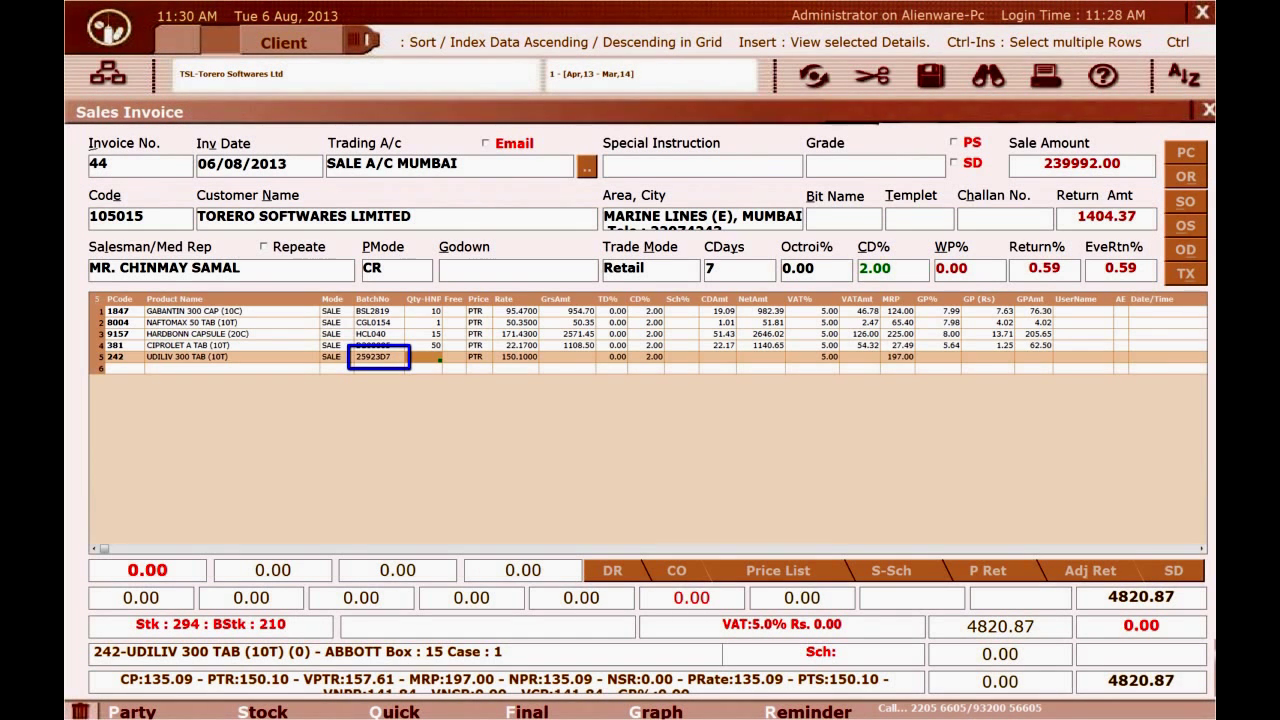
key(Return)
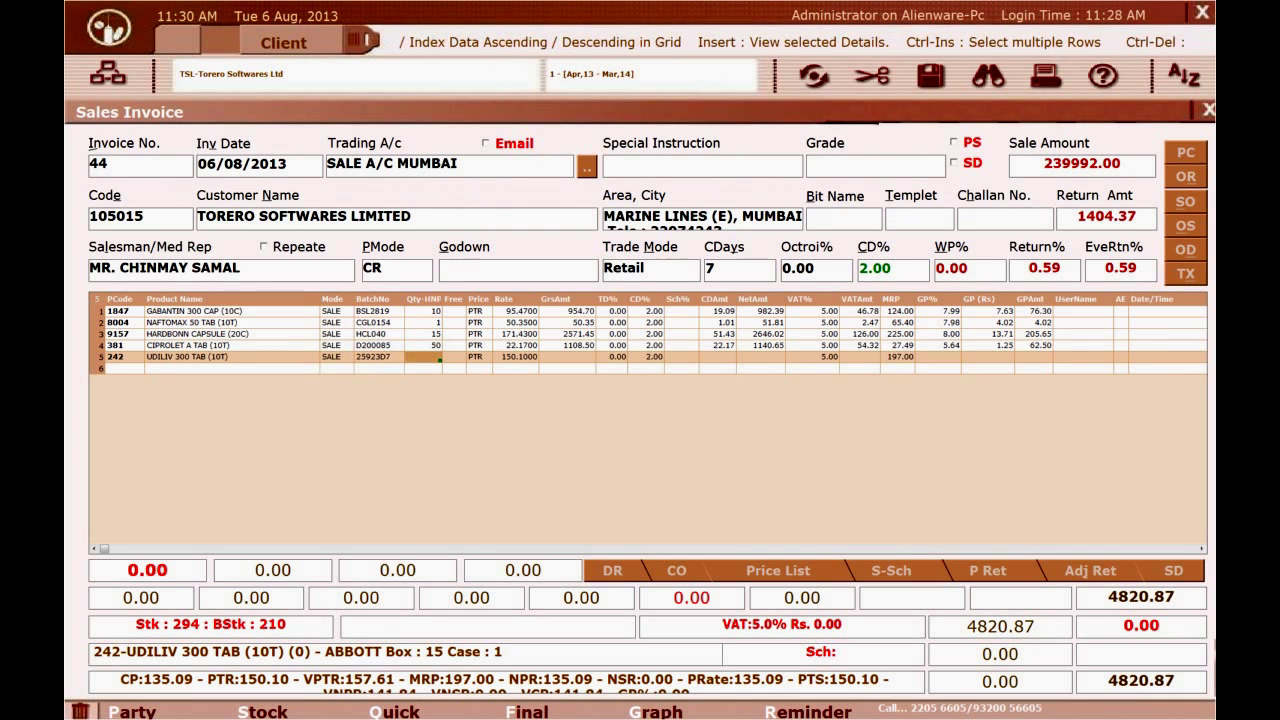
text(150)
key(Return)
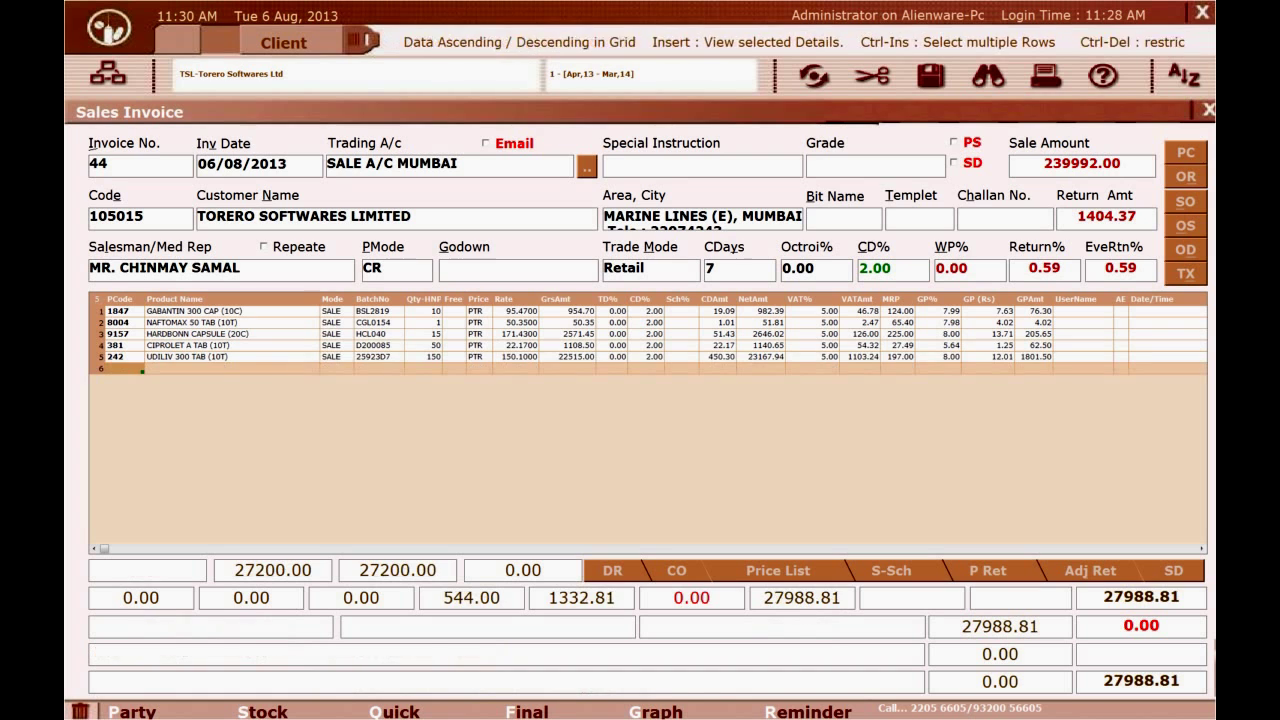
Review the cash discount percentage of the product lines in the invoice grid.
key(Up)
key(Up)
key(Up)
key(Up)
key(Up)
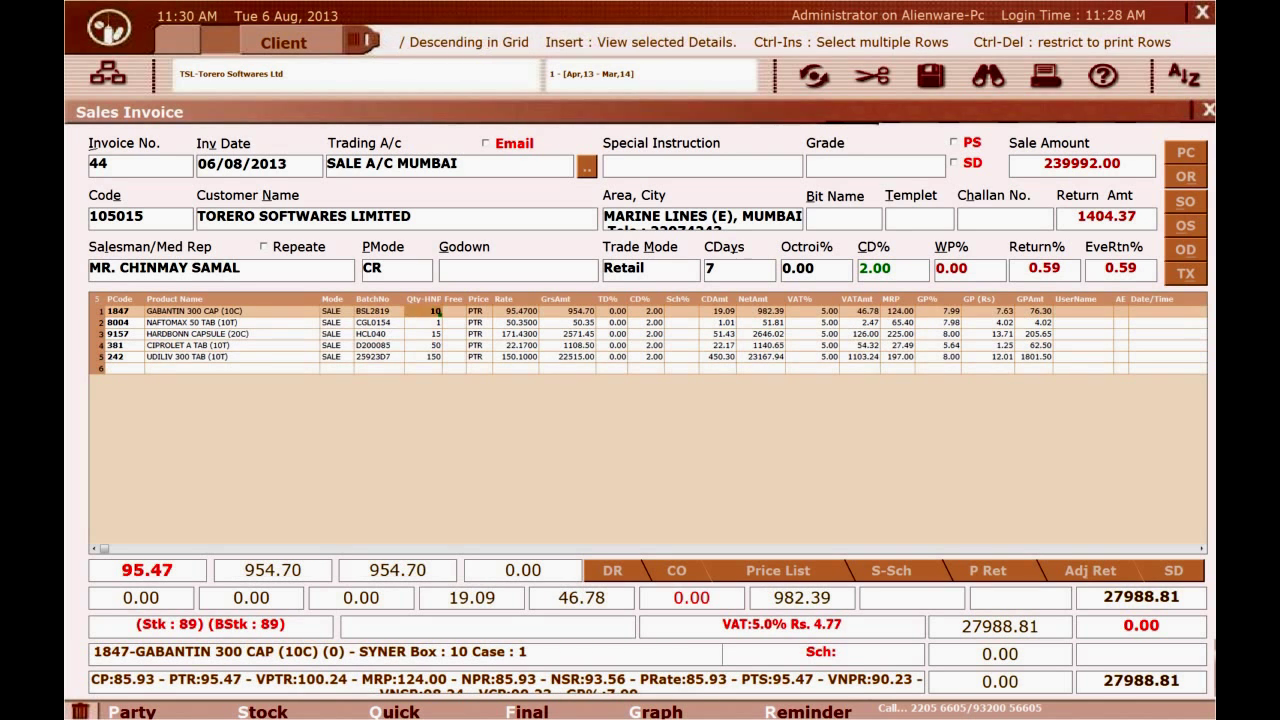
click(647, 322)
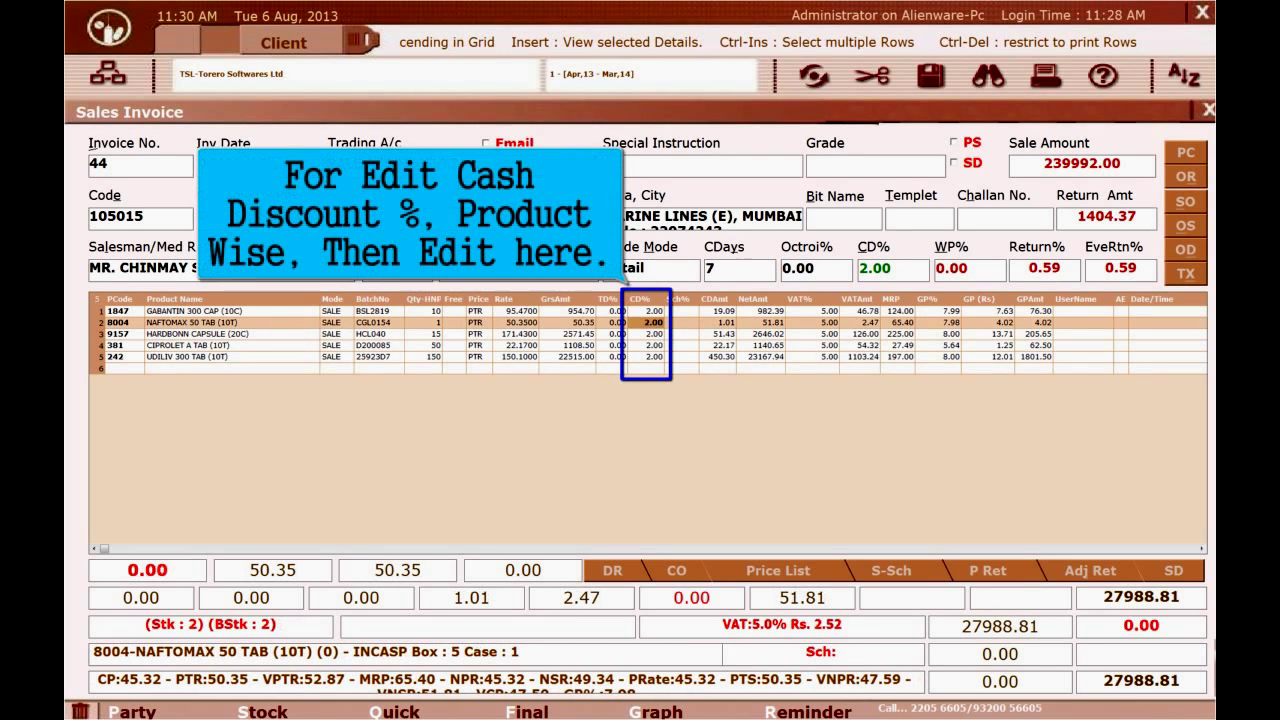
click(653, 333)
click(653, 345)
click(653, 356)
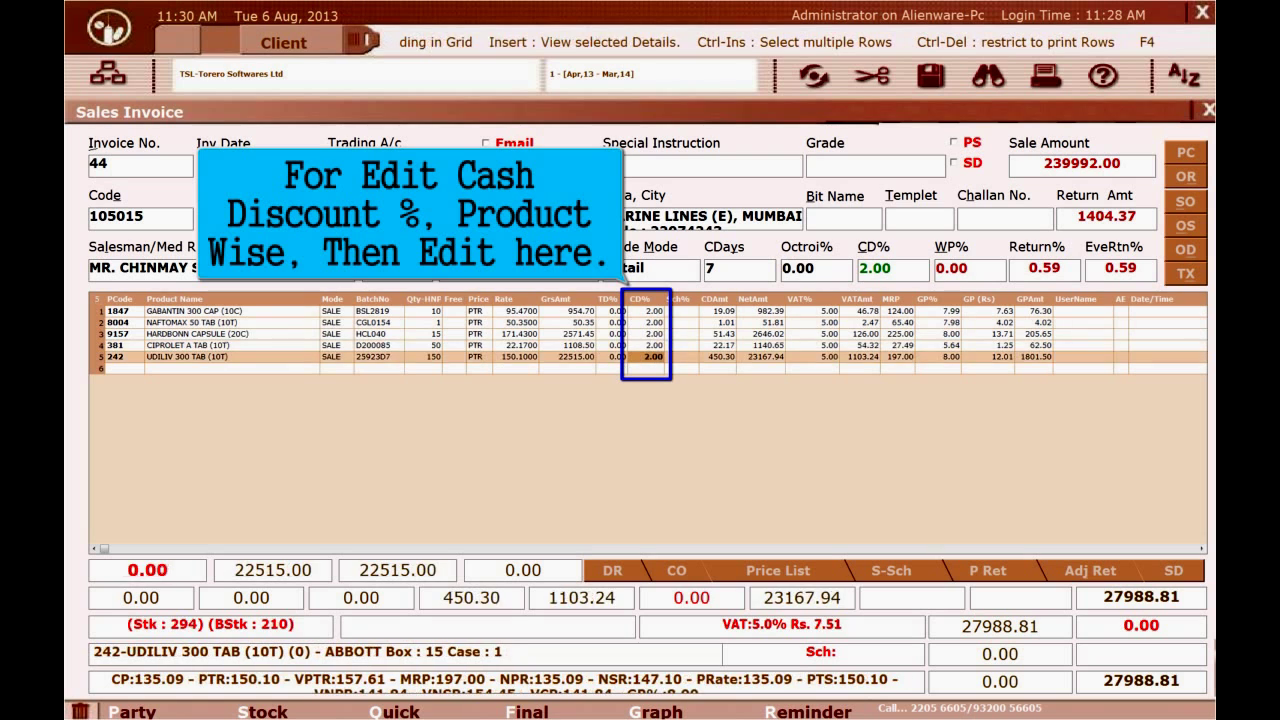
click(653, 345)
click(653, 311)
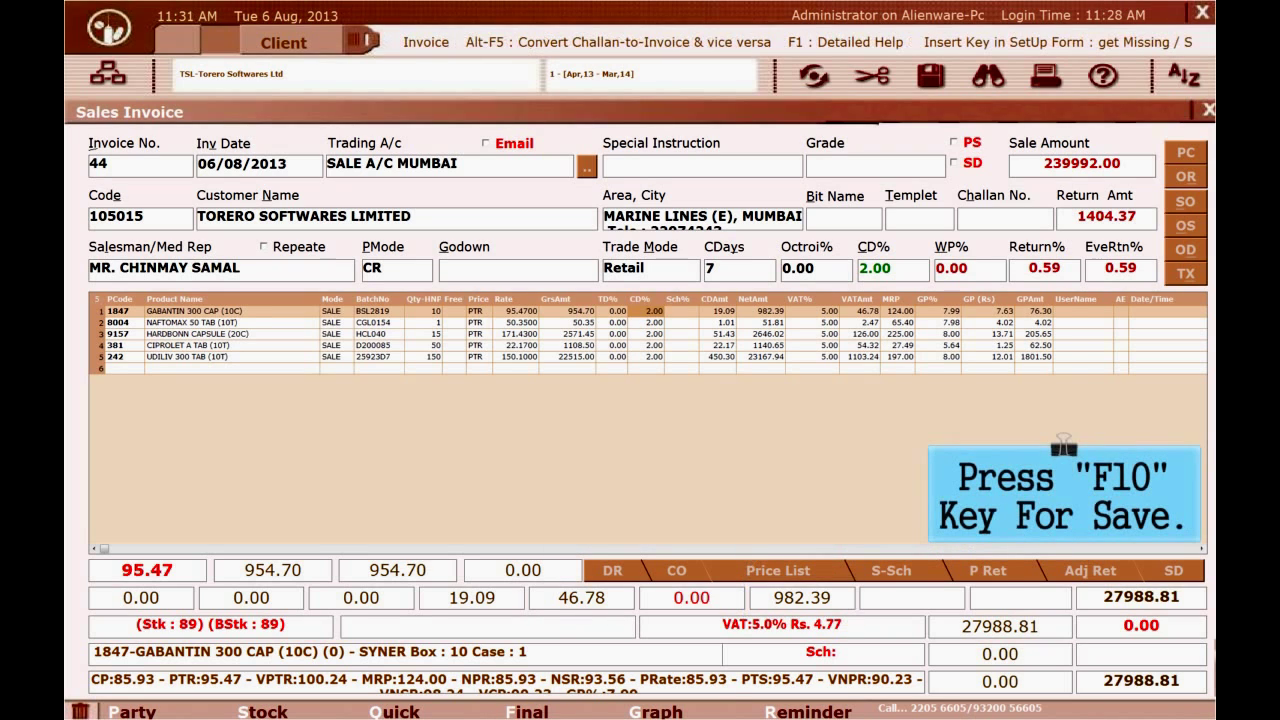
Start saving the sales invoice and continue past the pending credit notes without entering a paid amount.
click(652, 322)
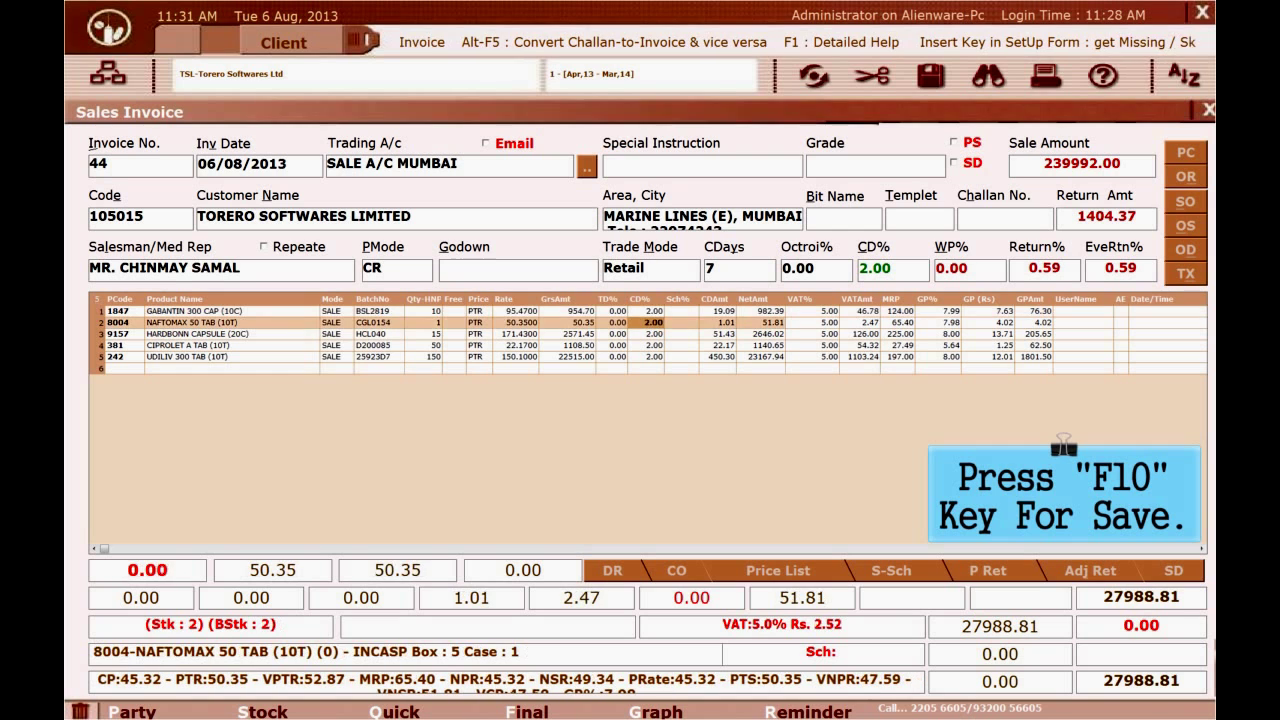
key(F10)
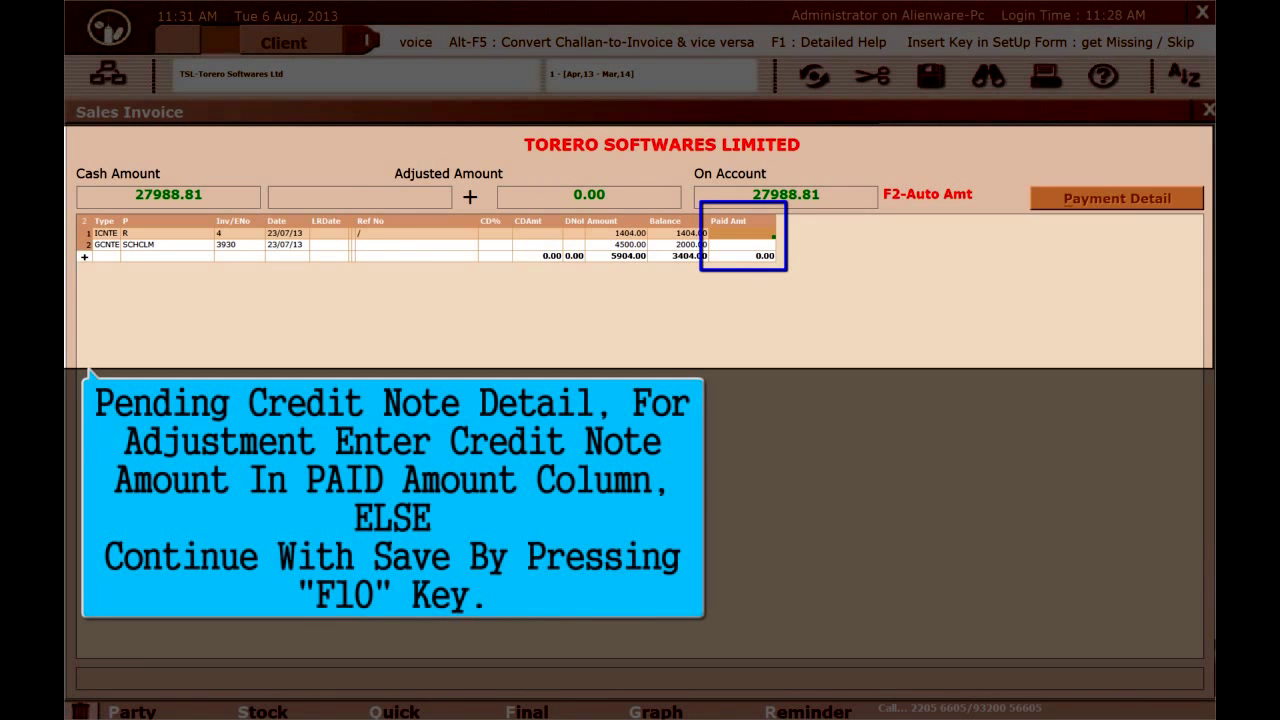
click(740, 244)
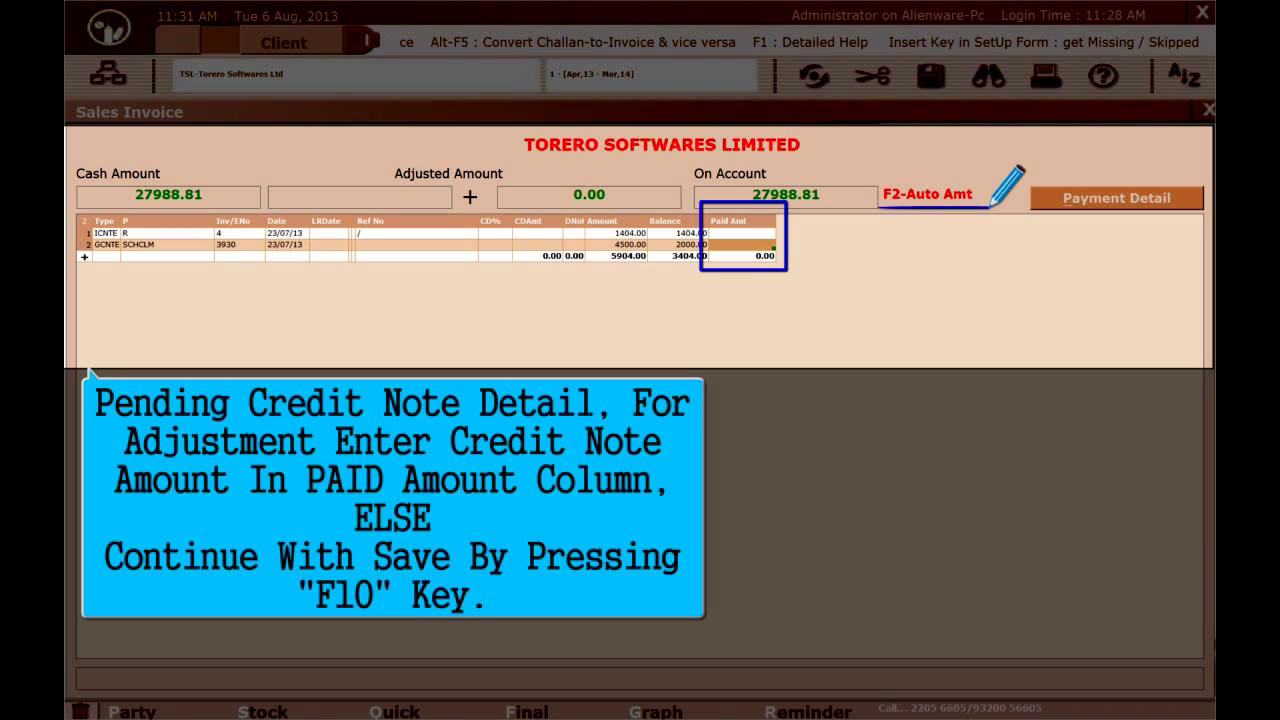
key(F2)
key(F10)
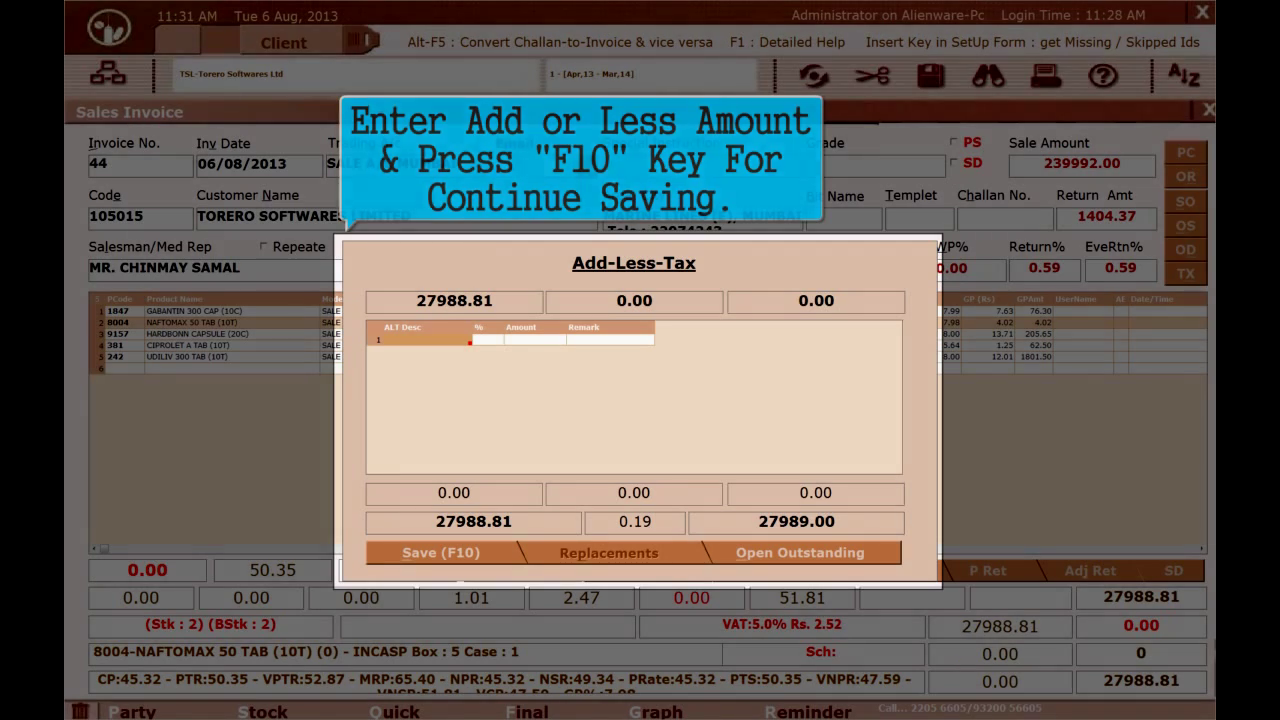
Save the invoice without any add or less amounts and confirm printing one copy of invoice 44.
key(F10)
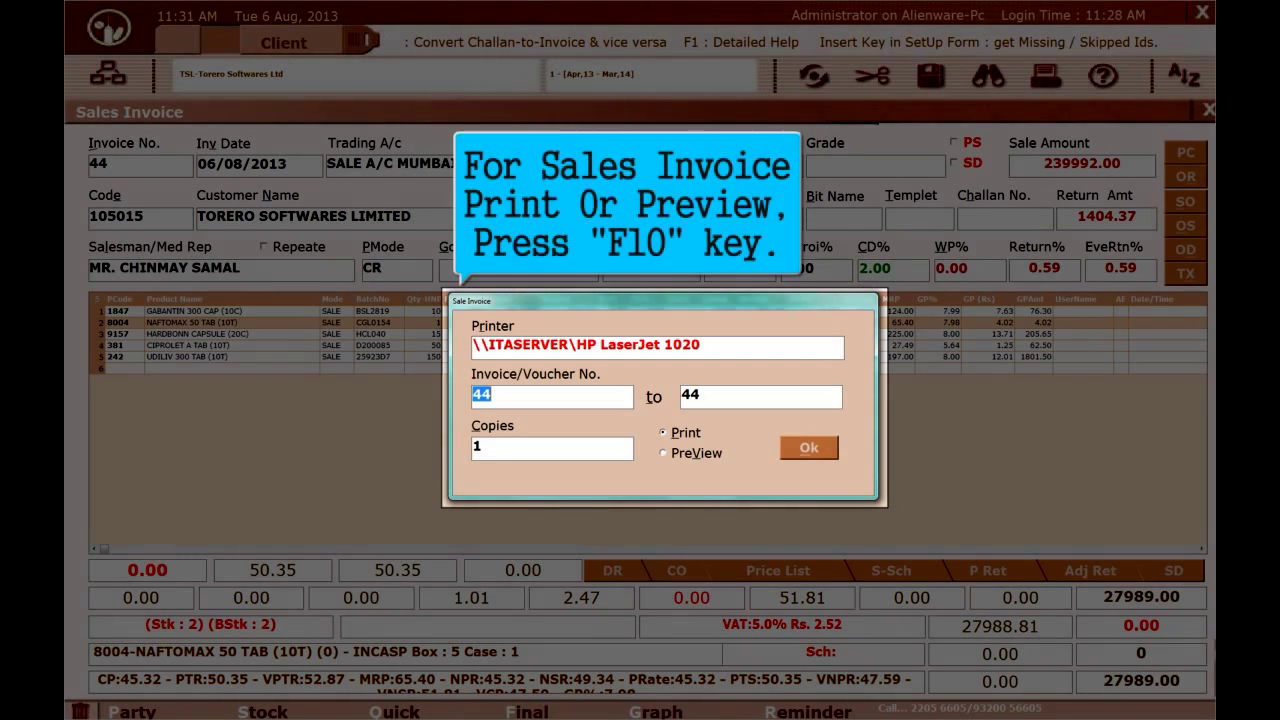
key(Return)
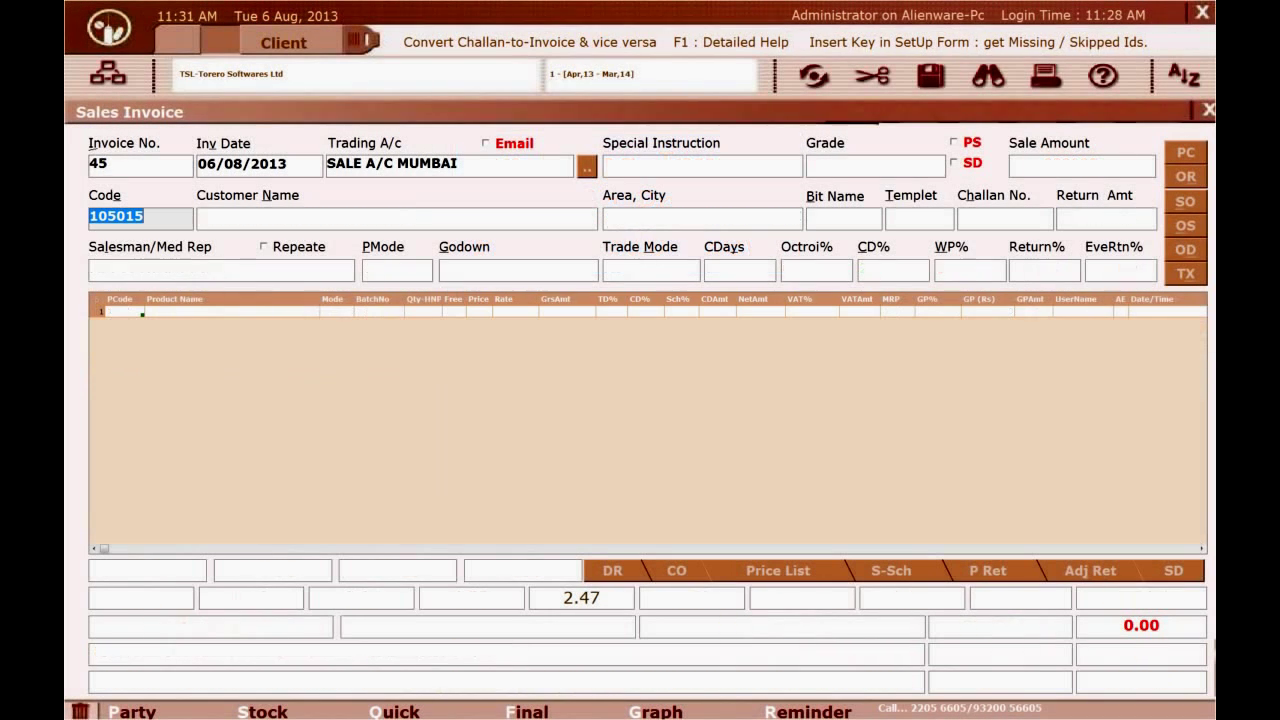